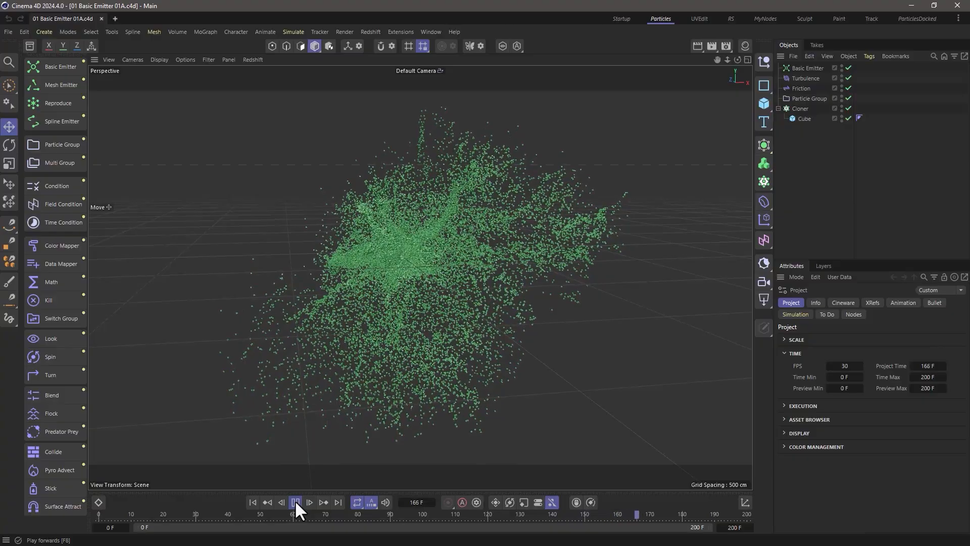
# Stop the finished particle animation, examine the emitted cubes up close and return to the first frame.
pyautogui.click(295, 502)
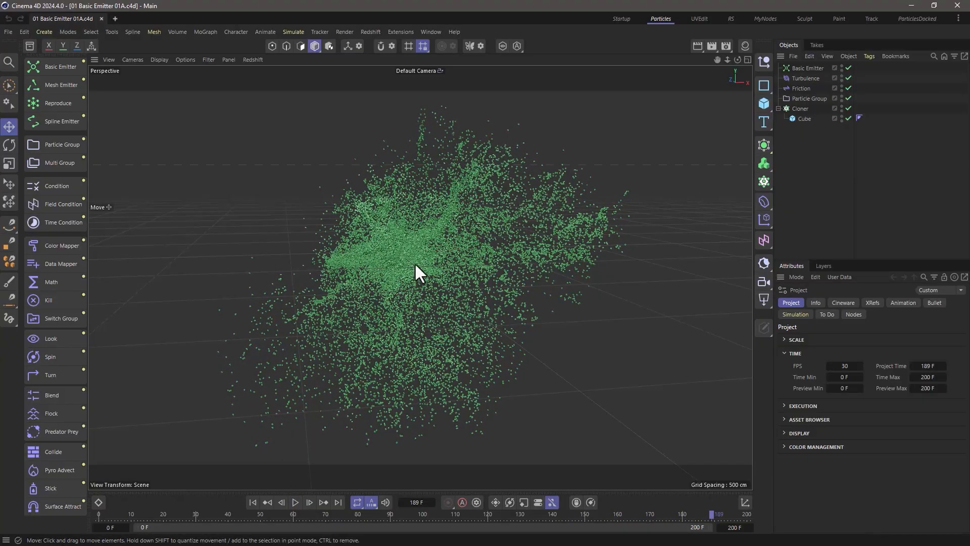
pyautogui.keyDown('alt'); pyautogui.moveTo(399, 251); pyautogui.dragTo(639, 253, button='right'); pyautogui.keyUp('alt')
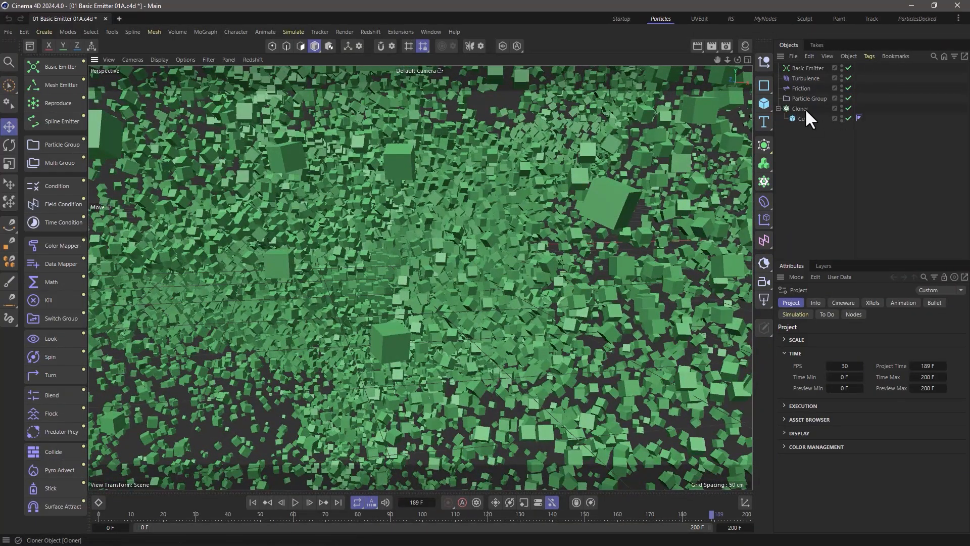
pyautogui.click(252, 502)
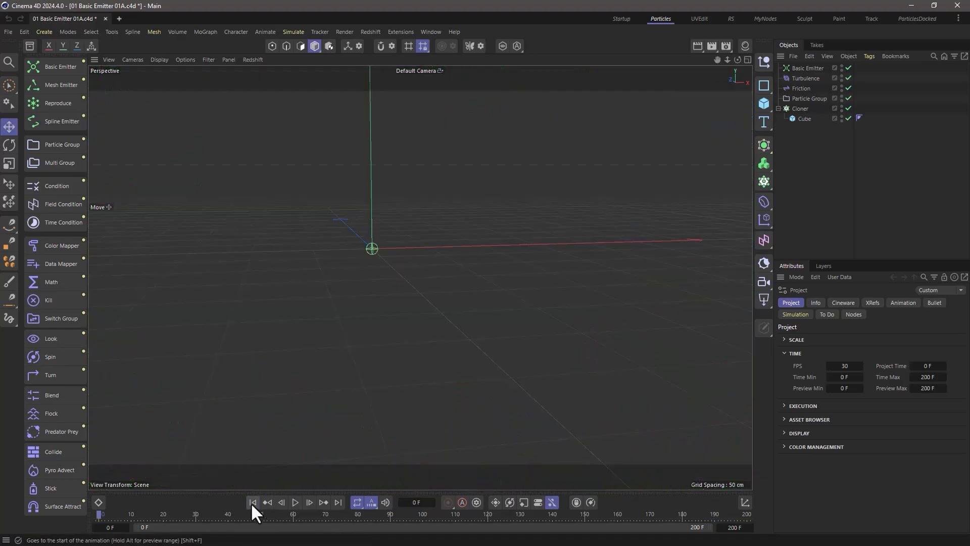
# Add a Basic Emitter to a new project, preview its emission and select its particle group.
pyautogui.hotkey('ctrl', 'n')
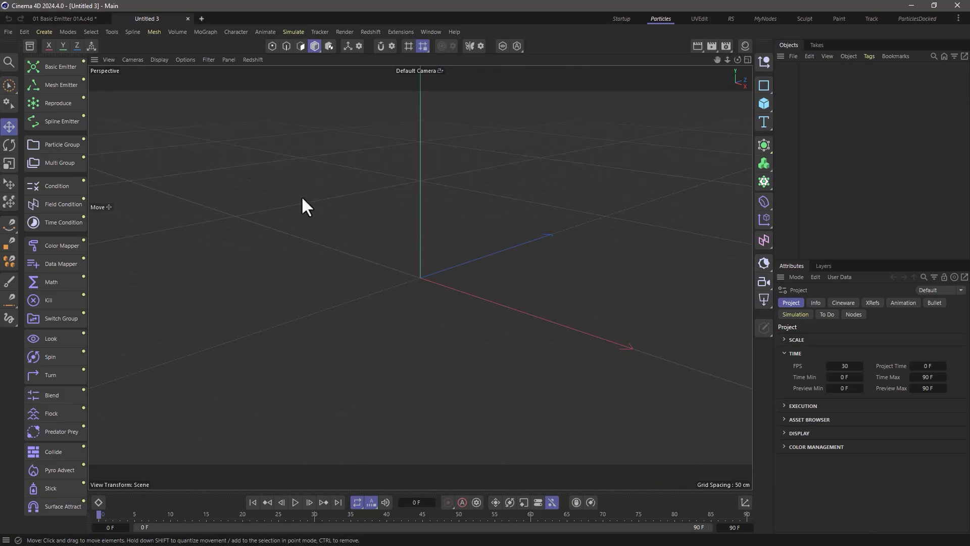
pyautogui.click(51, 66)
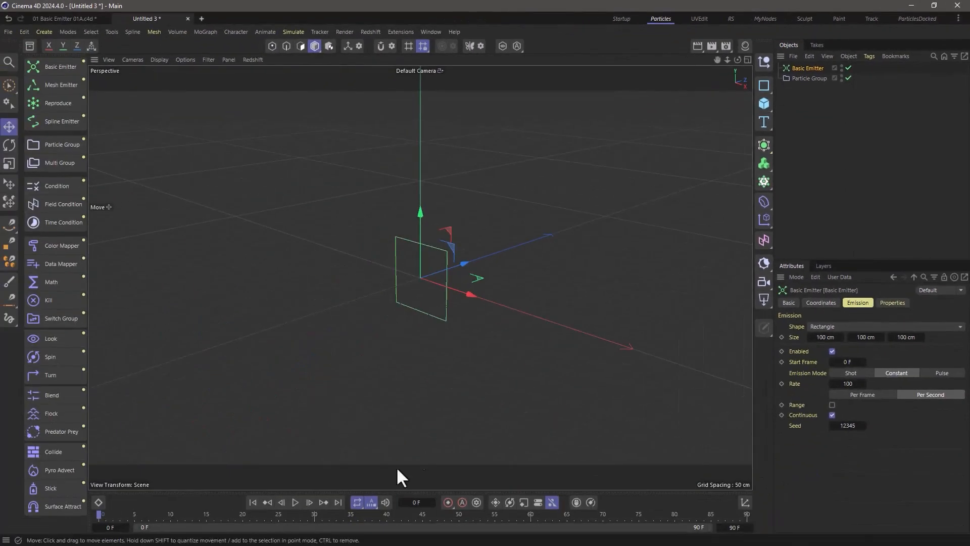
pyautogui.click(293, 502)
pyautogui.click(804, 80)
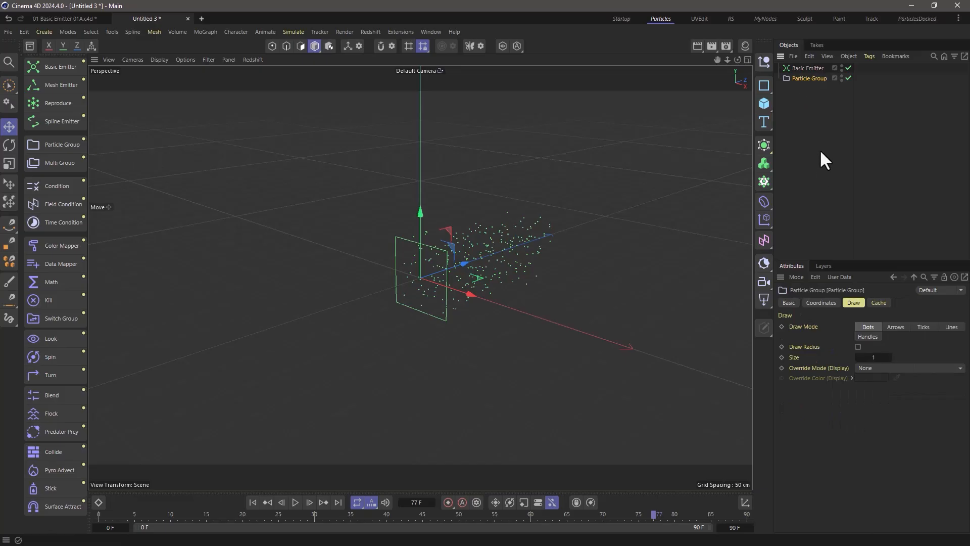
# Set the Basic Emitter's shape to Sphere with a size of 20 cm in all three dimensions.
pyautogui.click(788, 71)
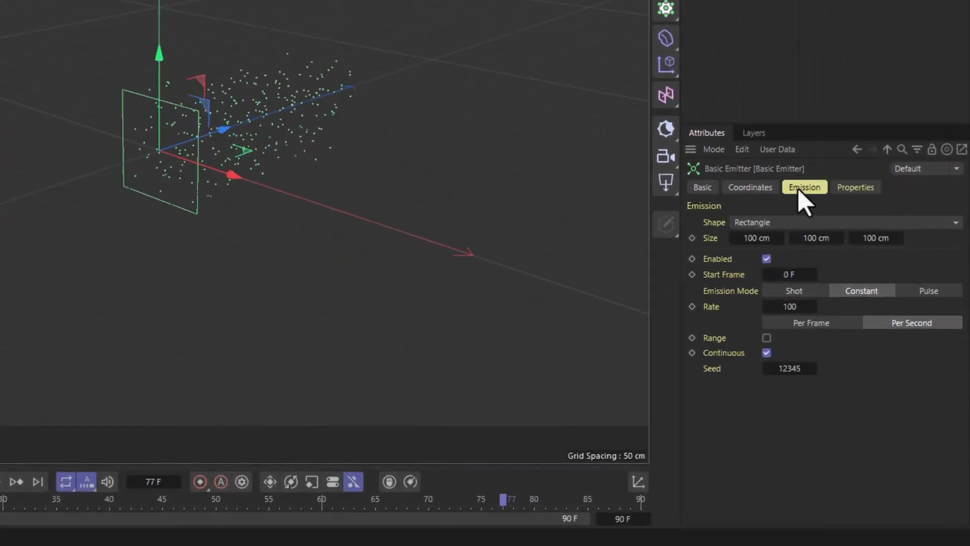
pyautogui.click(750, 225)
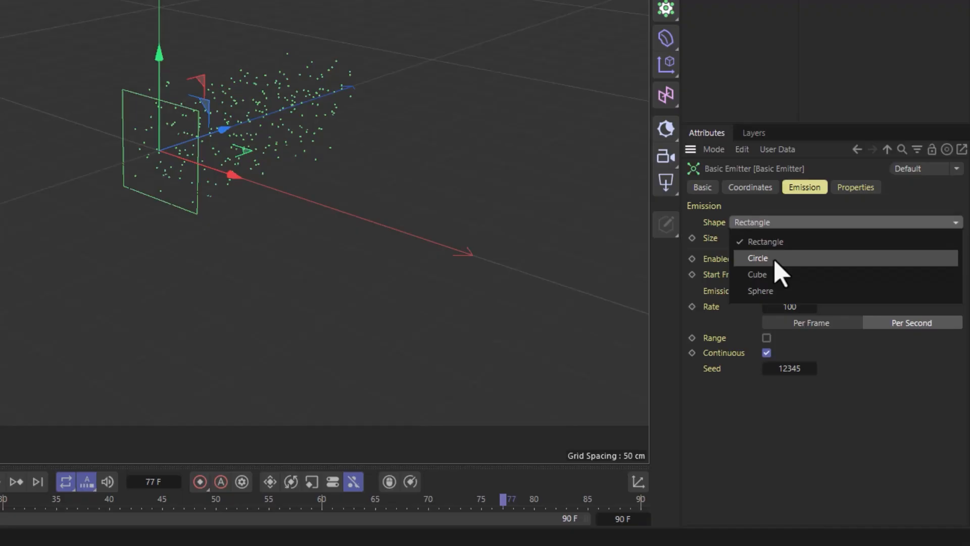
pyautogui.click(786, 291)
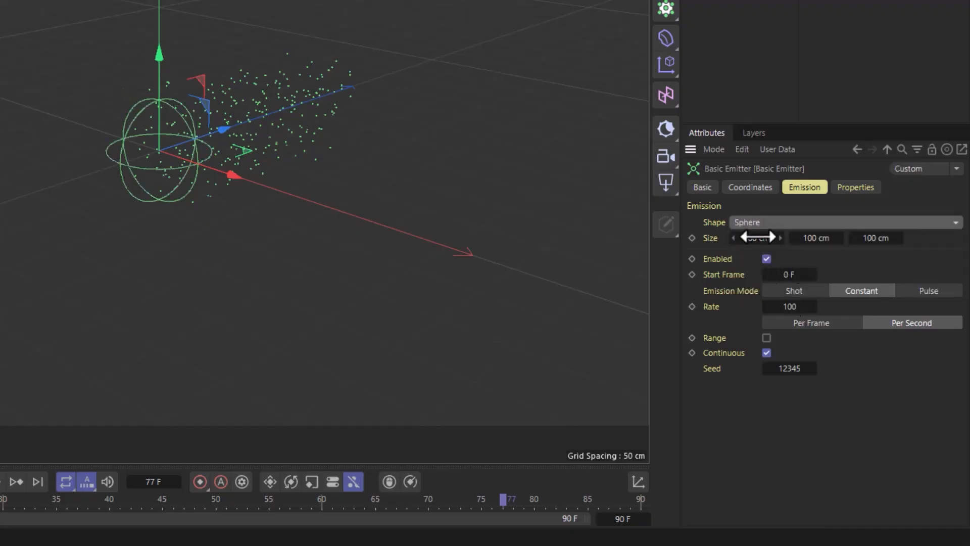
pyautogui.click(758, 237)
pyautogui.write('20')
pyautogui.press('Tab')
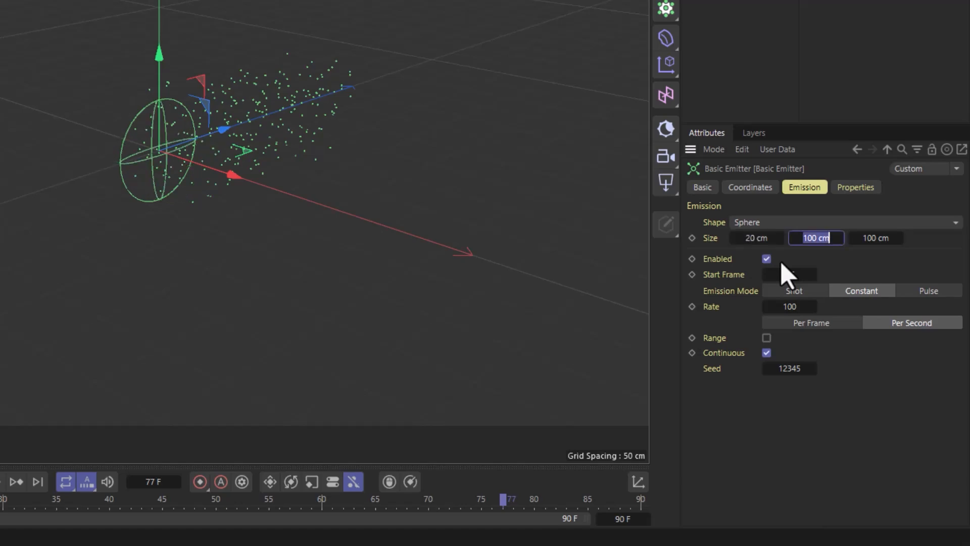
pyautogui.write('20')
pyautogui.press('Tab')
pyautogui.write('20')
pyautogui.press('Return')
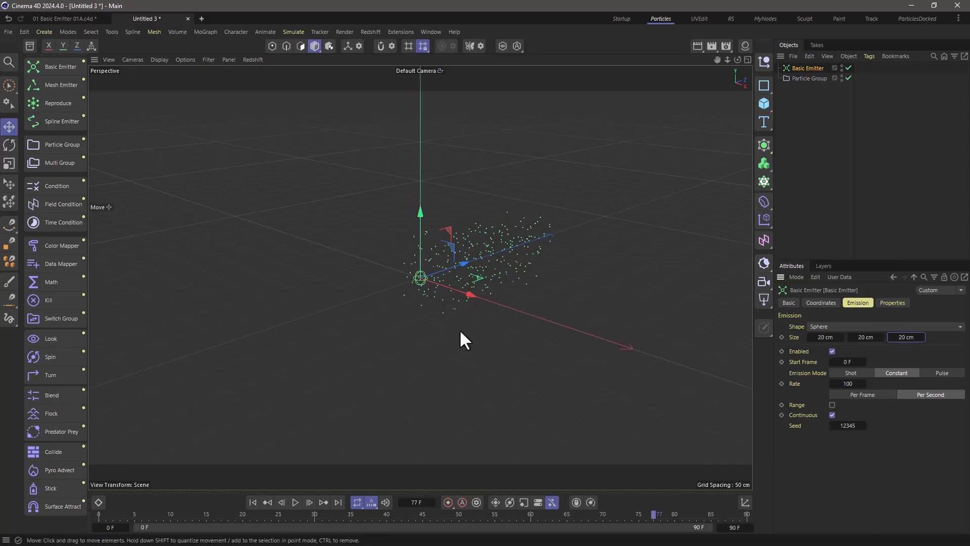
# Preview the spherical emission from the first frame and look over the emitter's lifetime and velocity properties.
pyautogui.click(251, 500)
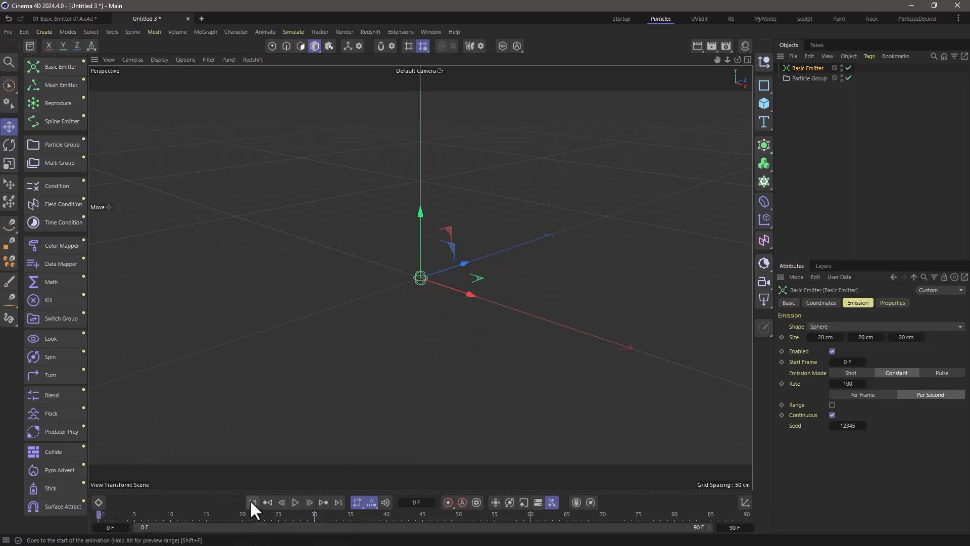
pyautogui.click(295, 499)
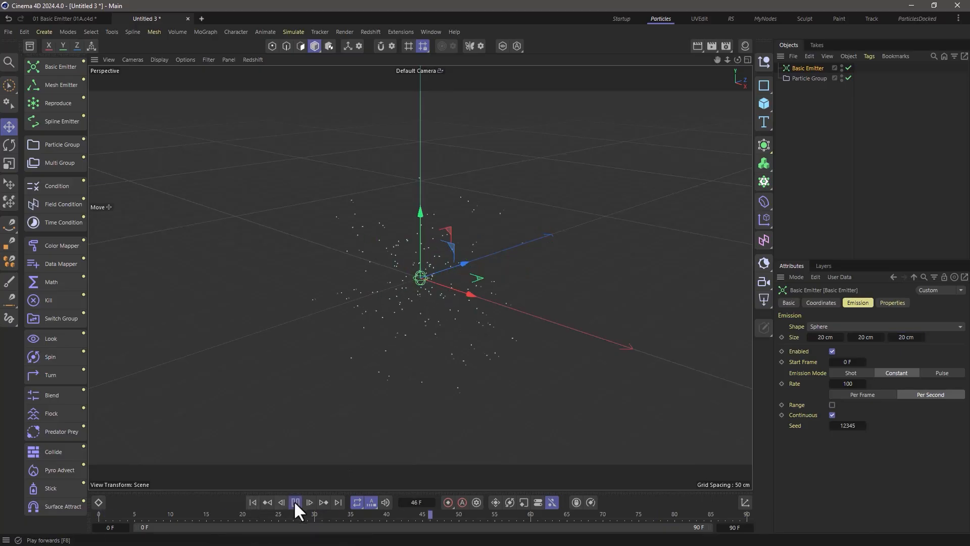
pyautogui.click(295, 500)
pyautogui.click(893, 303)
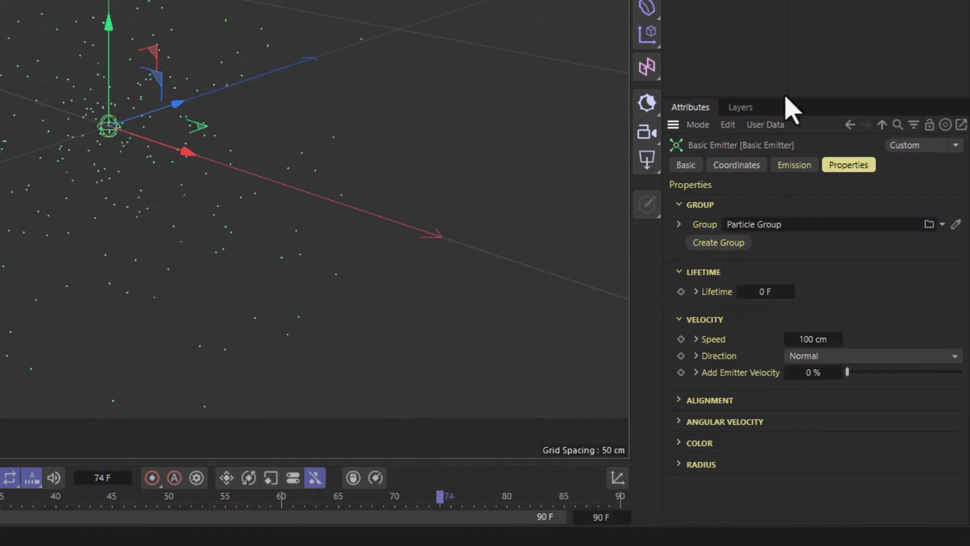
# Set the Basic Emitter's emission rate to 10000 particles per second.
pyautogui.click(788, 166)
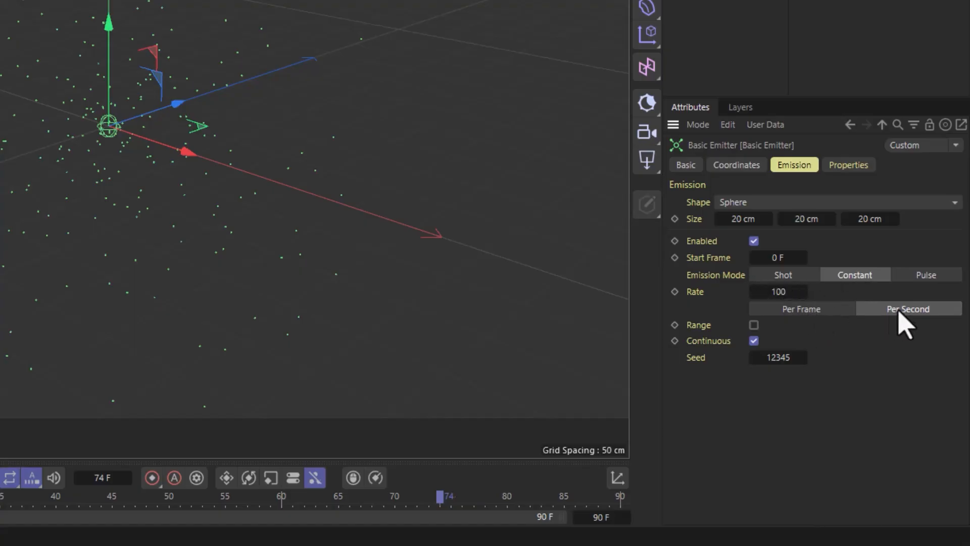
pyautogui.click(800, 291)
pyautogui.click(791, 291)
pyautogui.write('00')
pyautogui.press('Return')
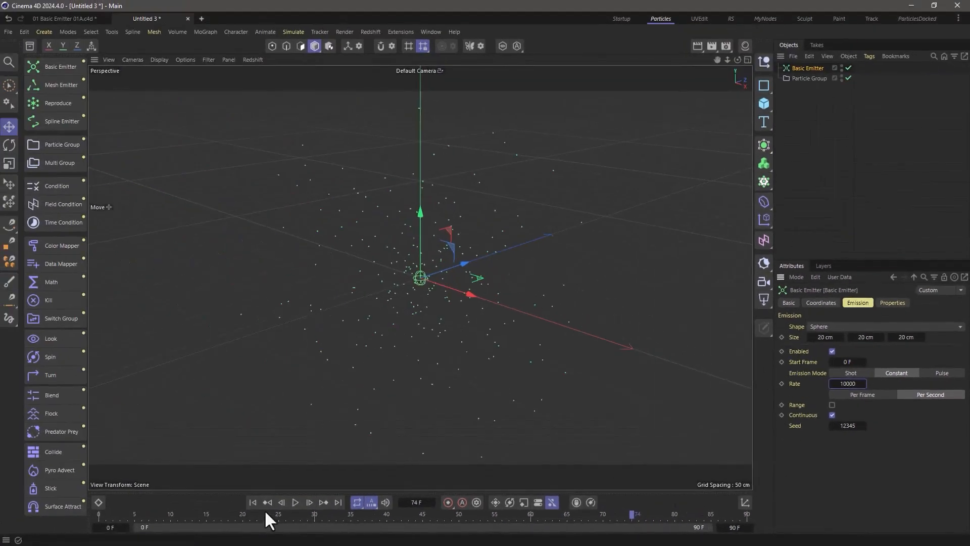
# Preview the denser emission from the first frame and extend the animation length to 200 frames.
pyautogui.click(253, 502)
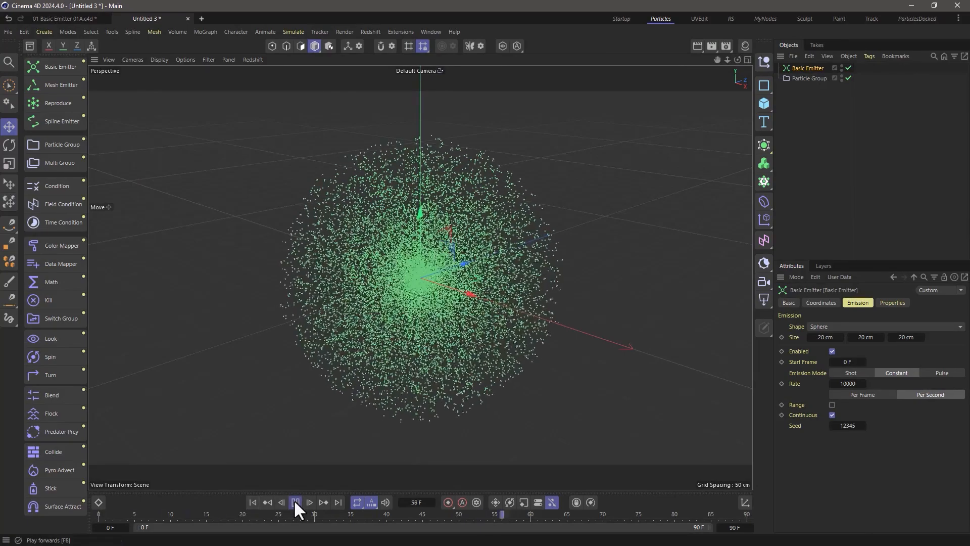
pyautogui.click(296, 501)
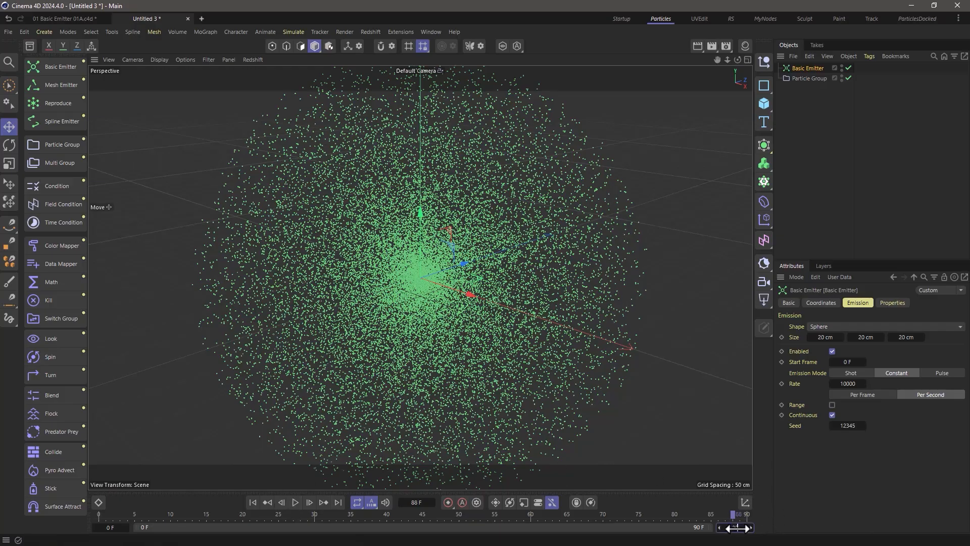
pyautogui.press('Return')
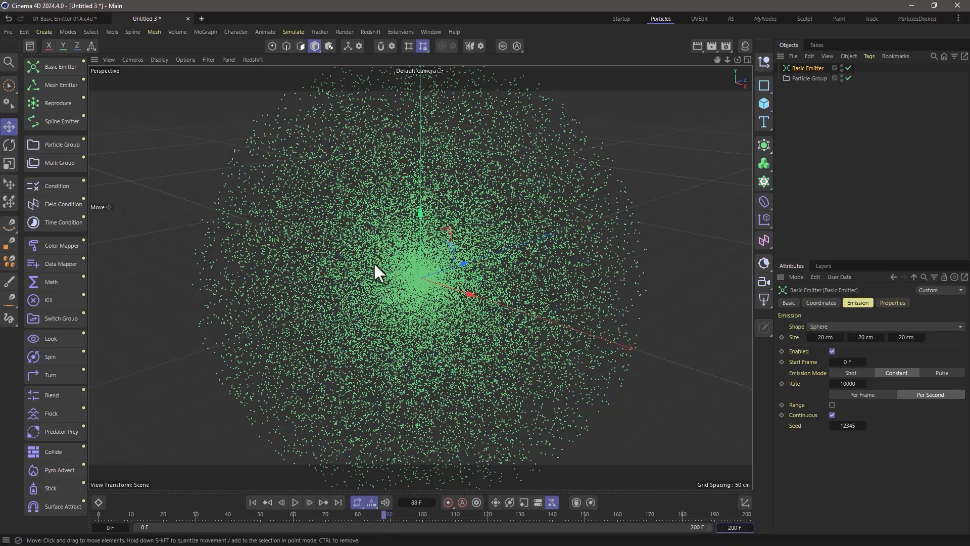
# Add a Turbulence force to the scene and set its strength to 25 cm.
pyautogui.click(292, 32)
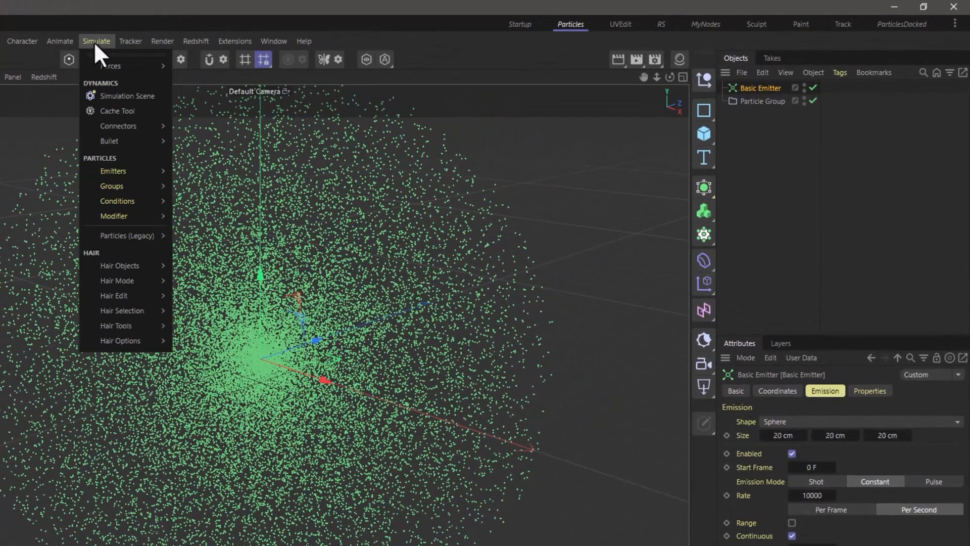
pyautogui.moveTo(103, 67)
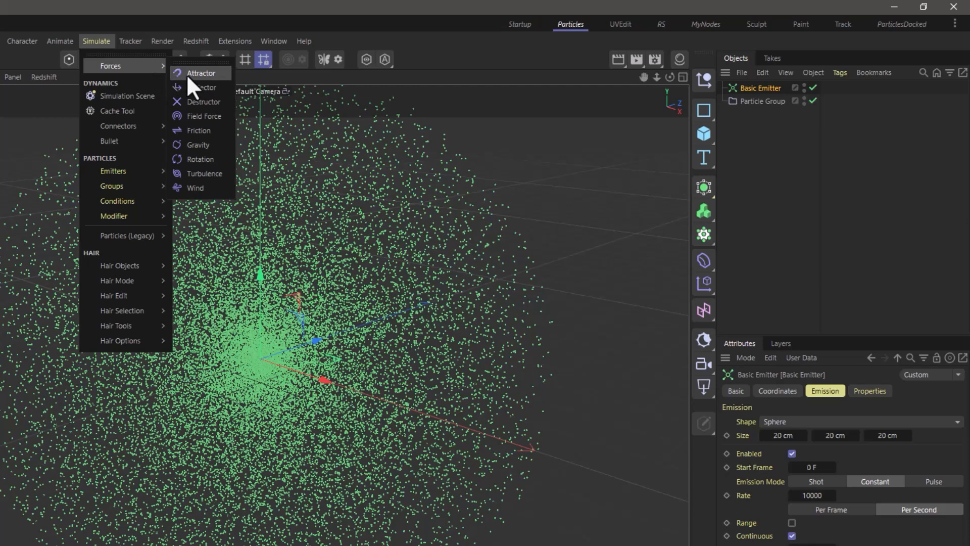
pyautogui.click(211, 174)
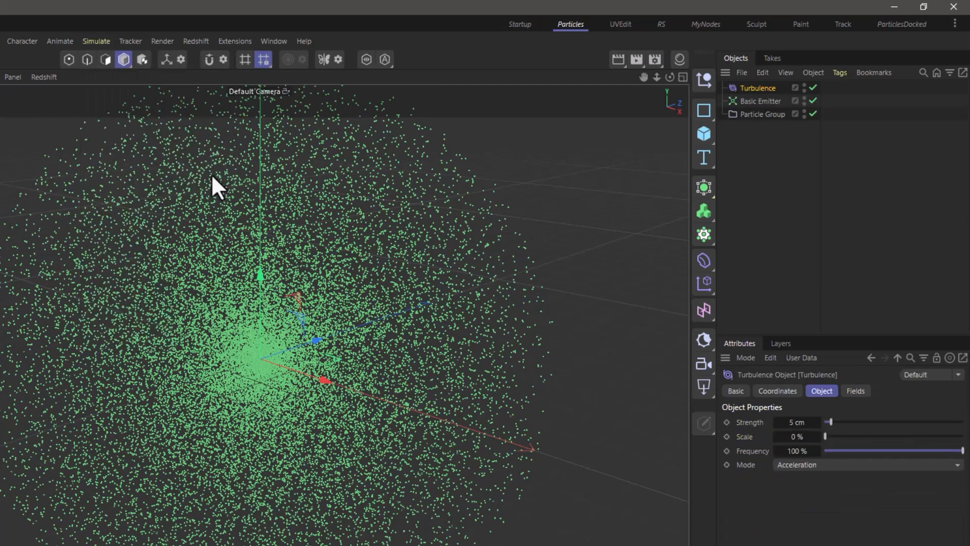
pyautogui.click(805, 420)
pyautogui.write('25')
pyautogui.press('Return')
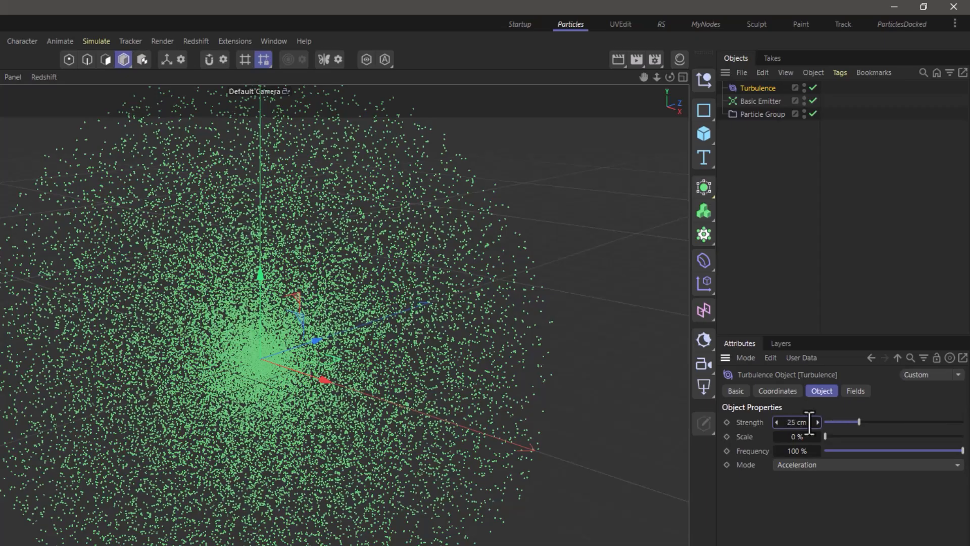
# Set the Turbulence object's scale to 50% and its frequency to 50%.
pyautogui.write('10')
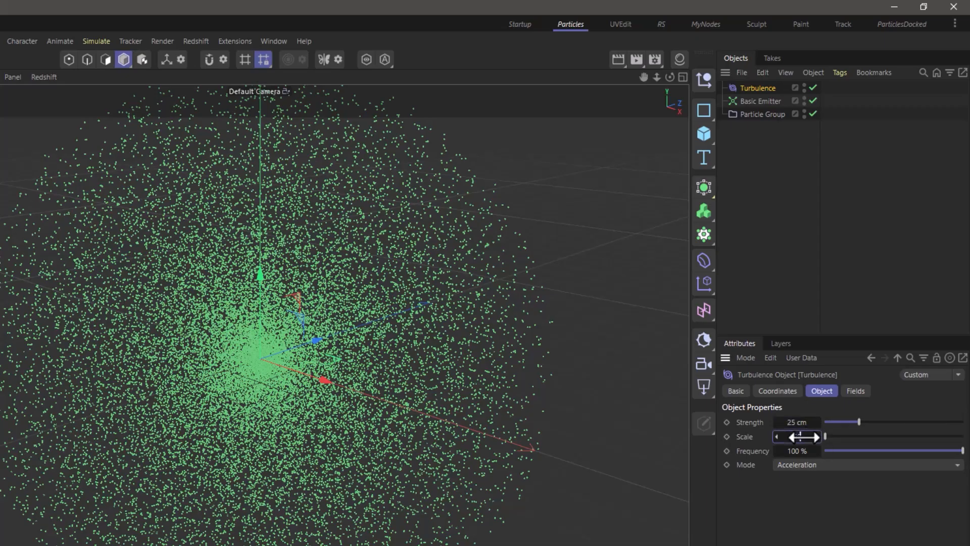
pyautogui.press('Tab')
pyautogui.write('50')
pyautogui.press('Return')
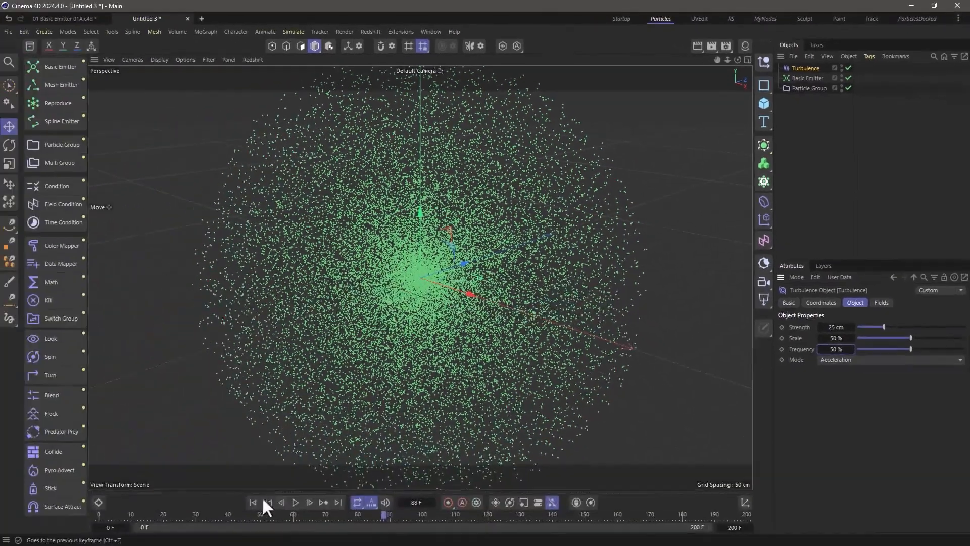
# Play the simulation from the first frame to examine how turbulence spreads the whole particle cloud.
pyautogui.click(253, 502)
pyautogui.click(295, 500)
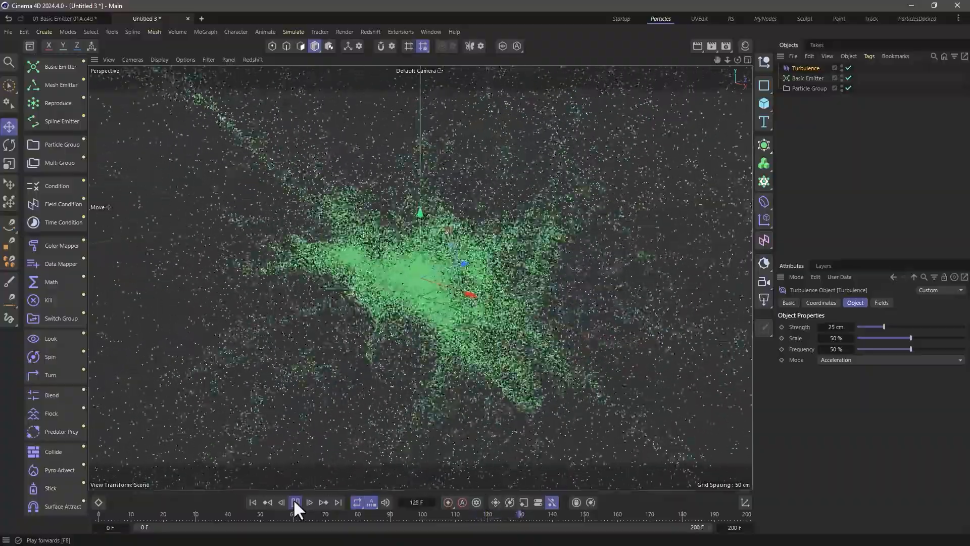
pyautogui.click(294, 500)
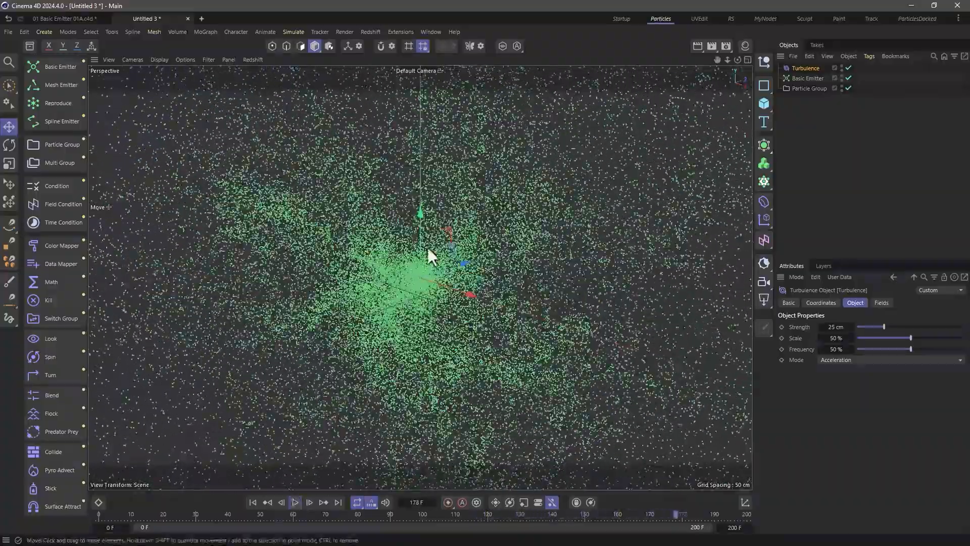
pyautogui.scroll(-5, 437, 288)
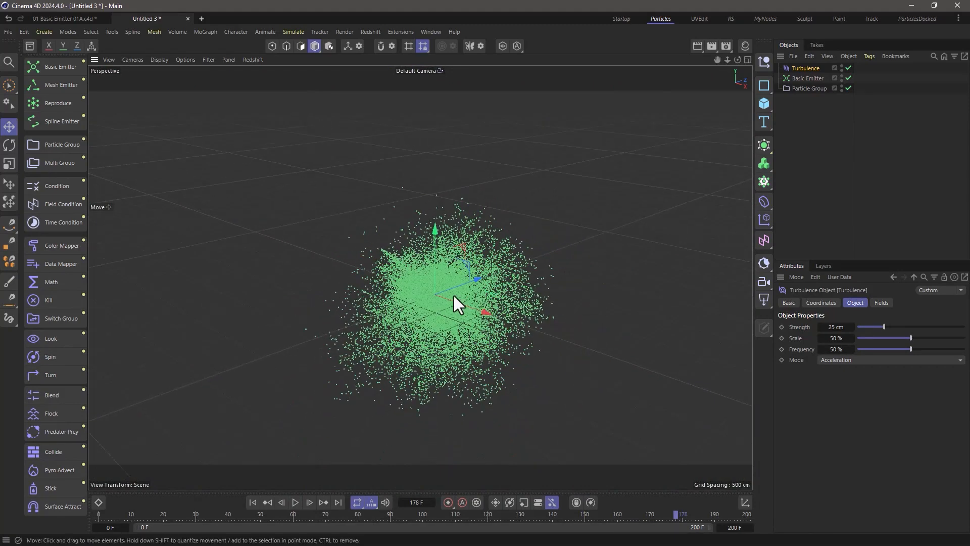
# Review the Basic Emitter's group, lifetime and velocity properties along with its emission settings.
pyautogui.click(809, 78)
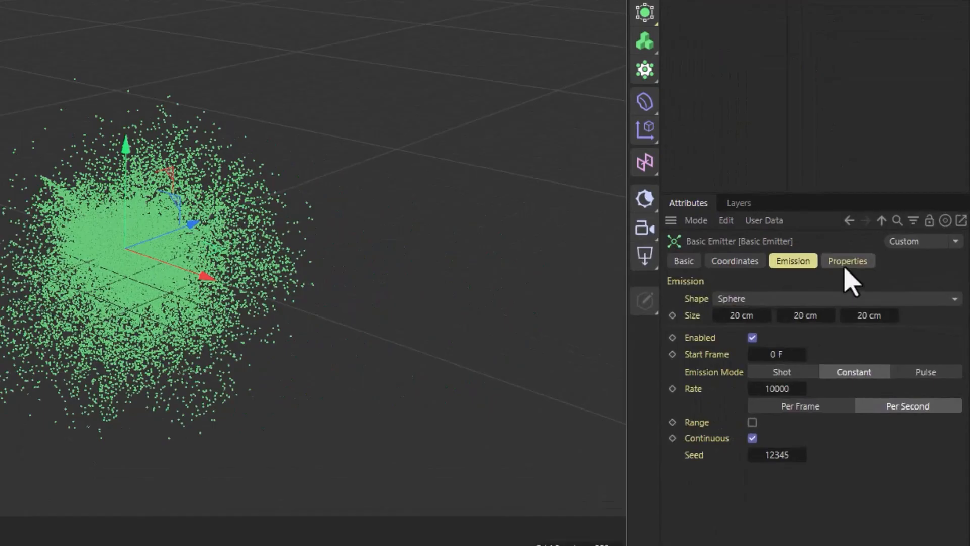
pyautogui.click(847, 261)
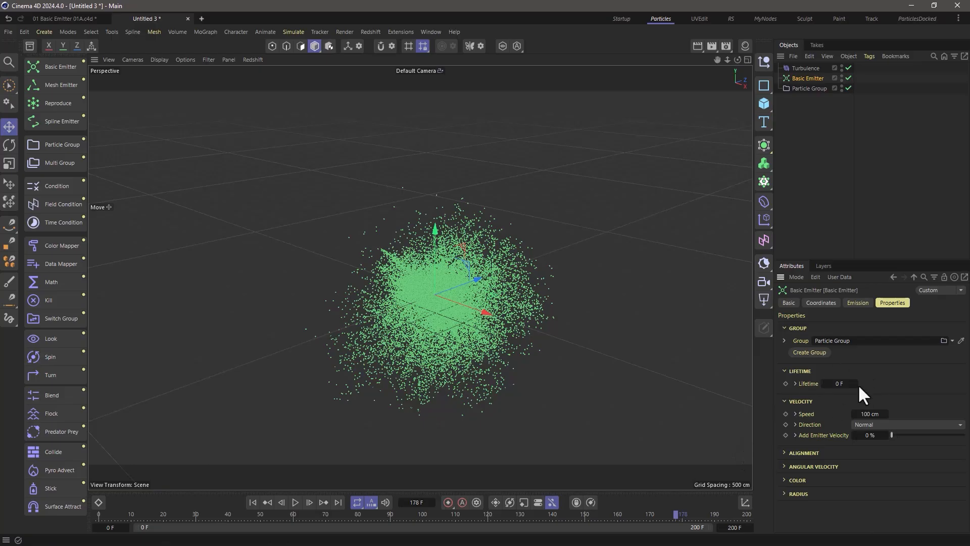
pyautogui.click(858, 303)
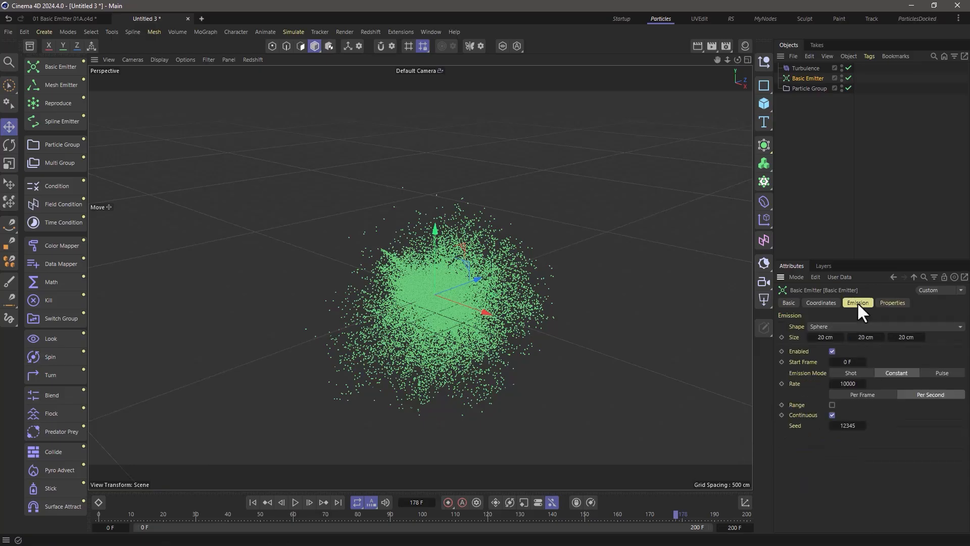
# Play the simulation from the start in two stages, examining the particles up close as the turbulence scatters them.
pyautogui.click(251, 500)
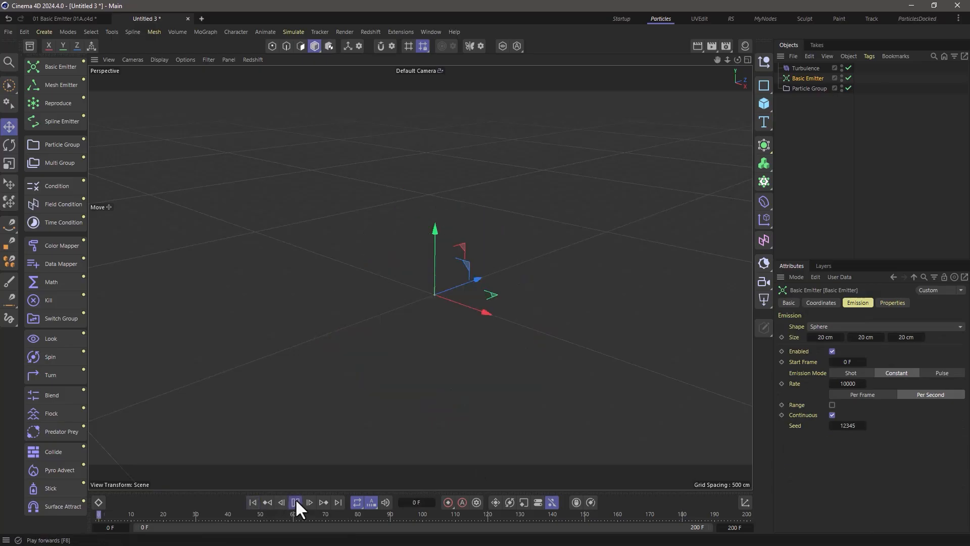
pyautogui.click(296, 501)
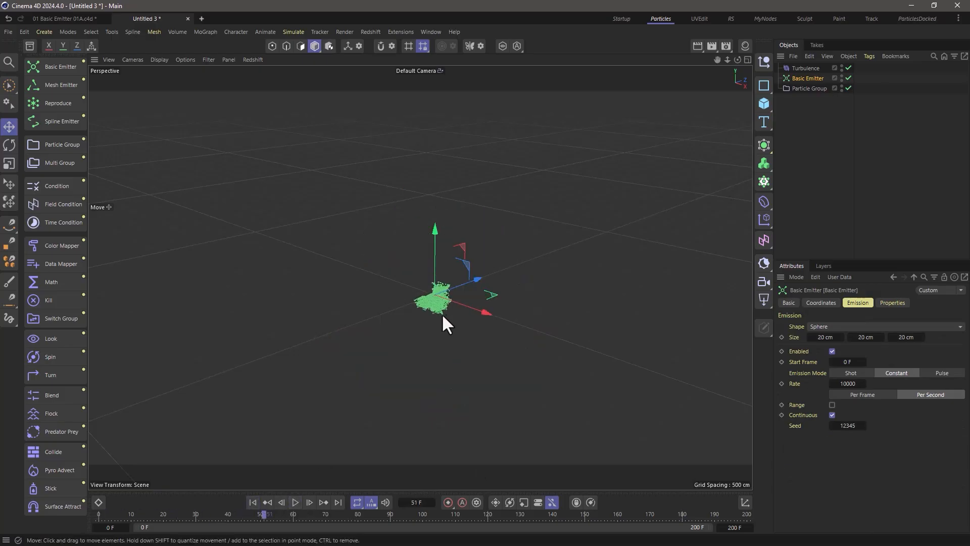
pyautogui.keyDown('alt'); pyautogui.moveTo(455, 299); pyautogui.dragTo(677, 295, button='right'); pyautogui.keyUp('alt')
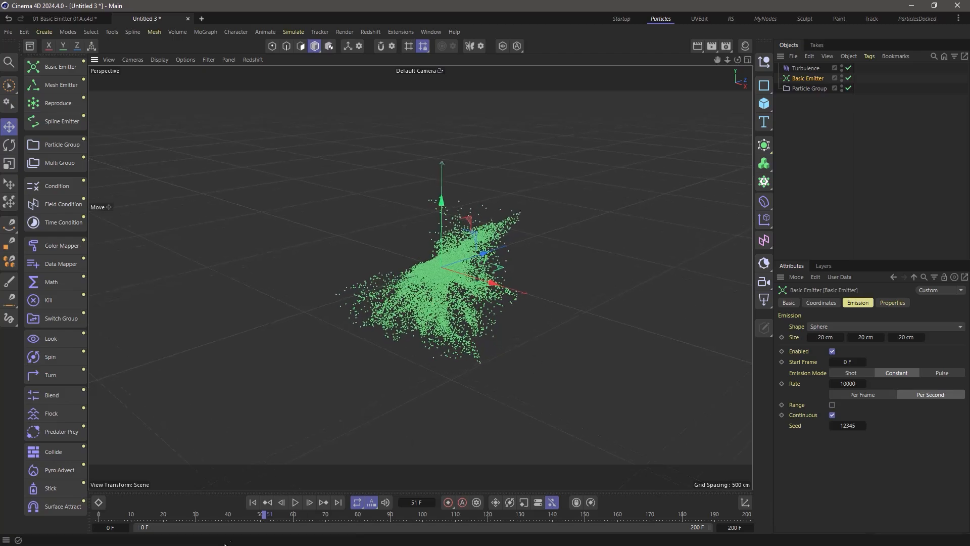
pyautogui.click(295, 502)
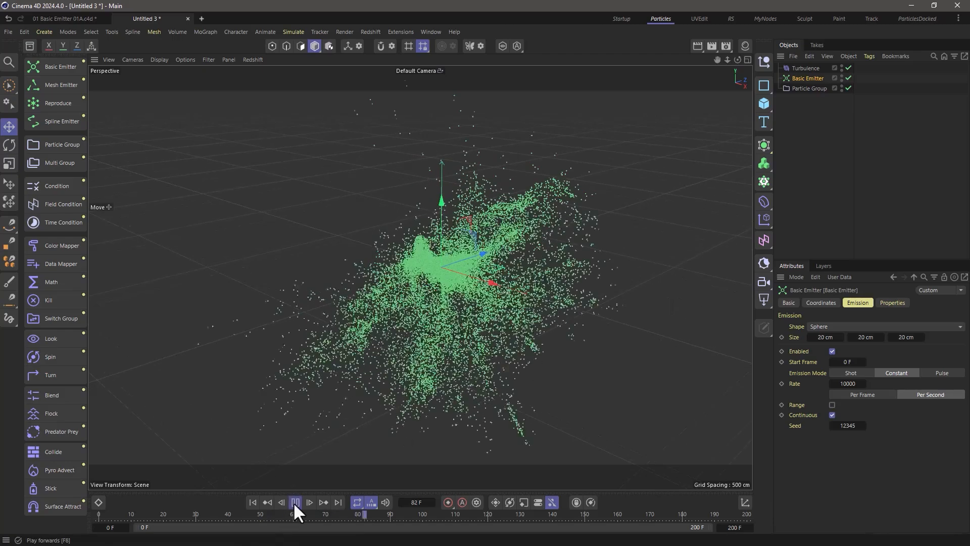
pyautogui.click(295, 502)
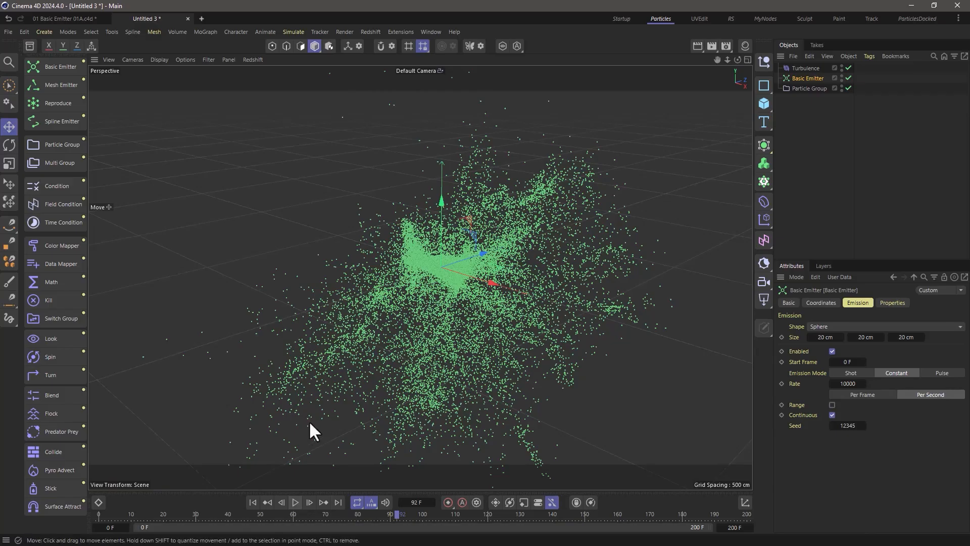
# Add a Friction force to the scene and set its strength to 83.2.
pyautogui.click(296, 32)
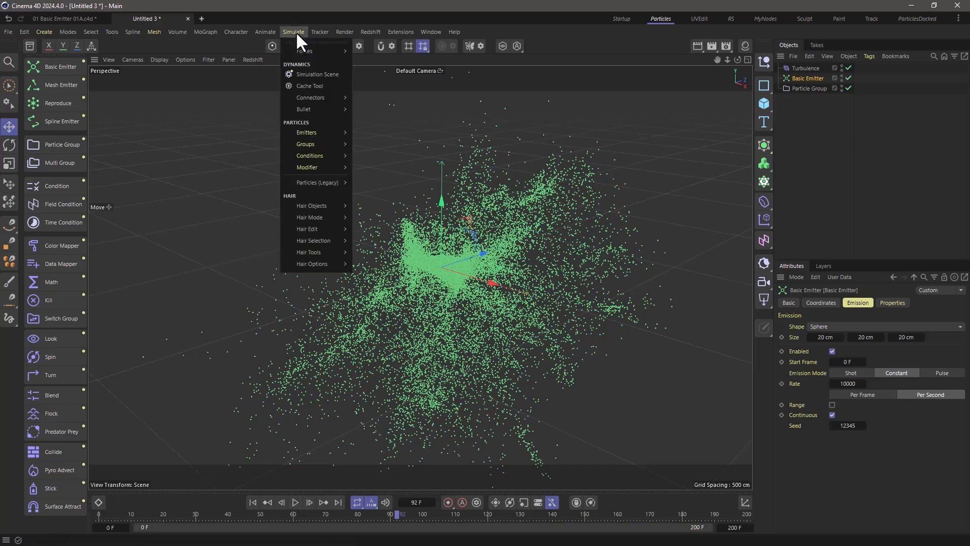
pyautogui.moveTo(298, 49)
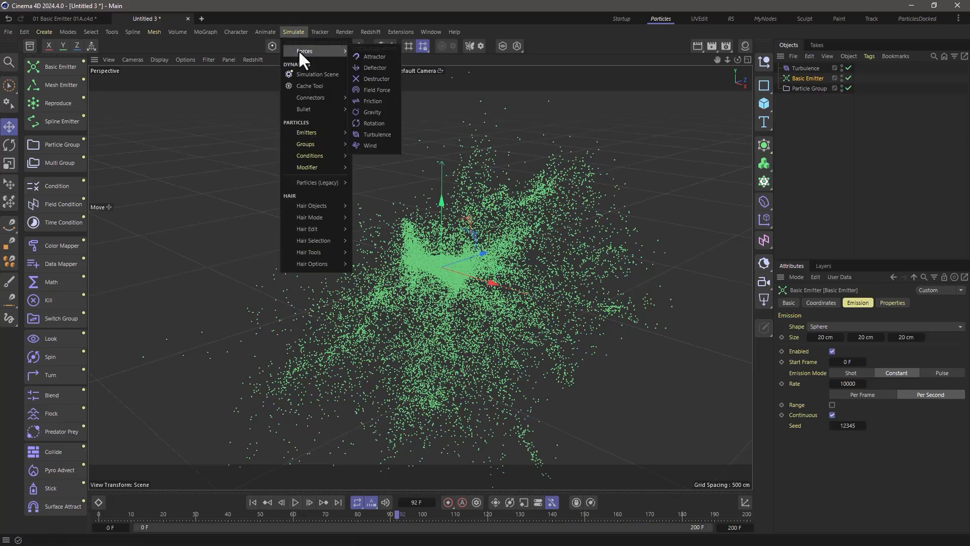
pyautogui.click(383, 99)
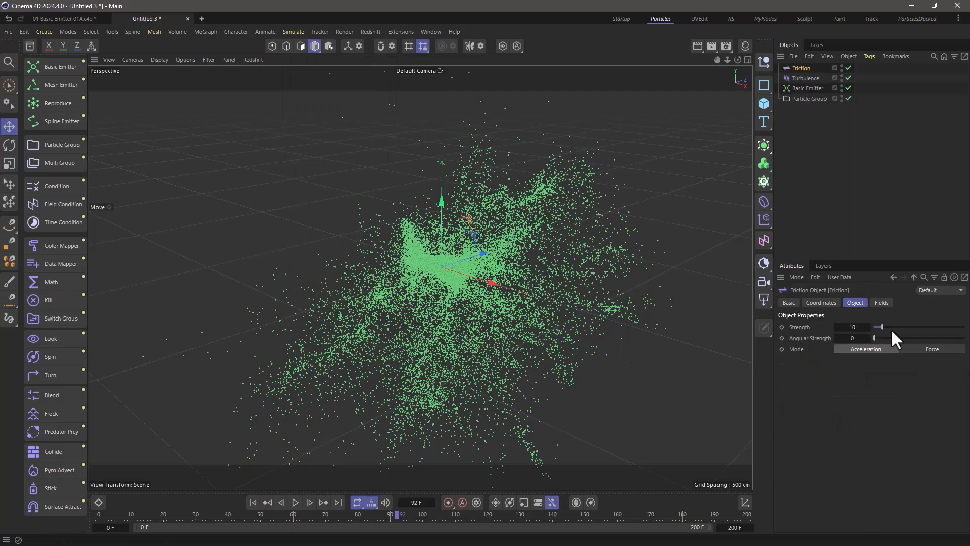
pyautogui.moveTo(891, 328); pyautogui.dragTo(950, 326)
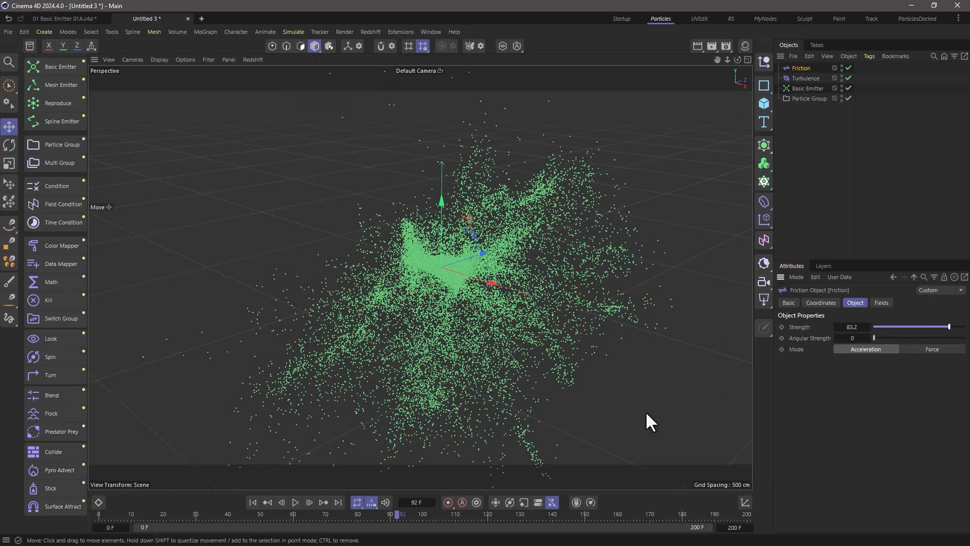
# Play the simulation with friction enabled to examine the particle shapes up close, and return to the first frame.
pyautogui.click(253, 502)
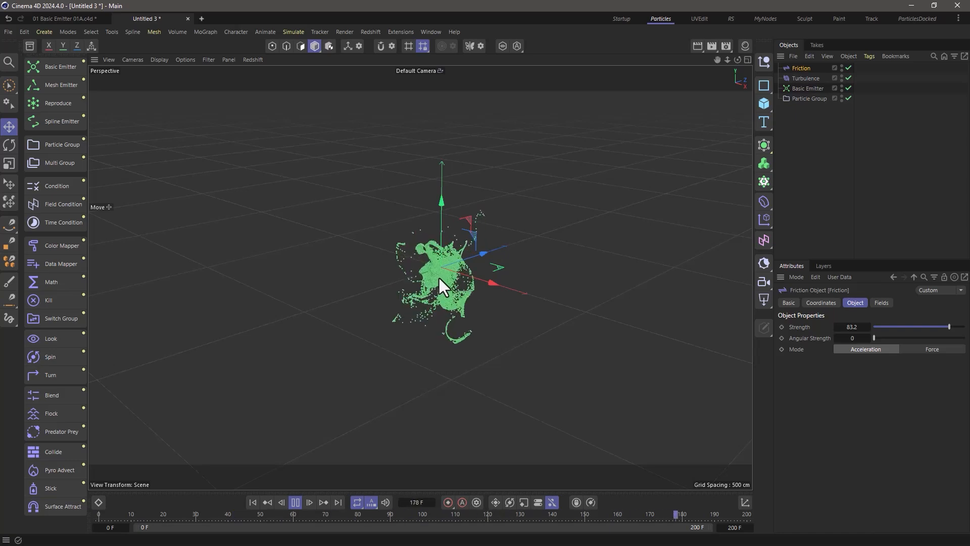
pyautogui.keyDown('alt'); pyautogui.moveTo(440, 277); pyautogui.dragTo(545, 277, button='right'); pyautogui.keyUp('alt')
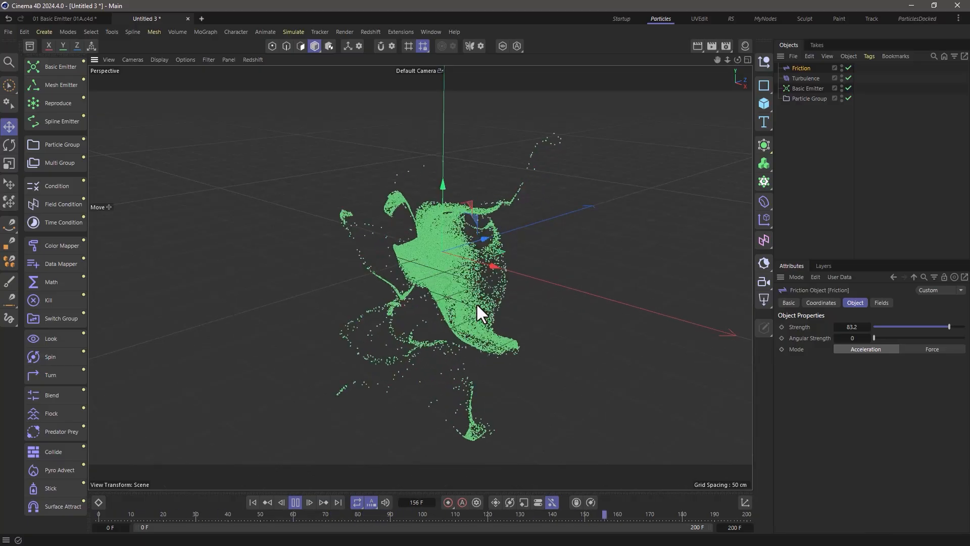
pyautogui.click(295, 502)
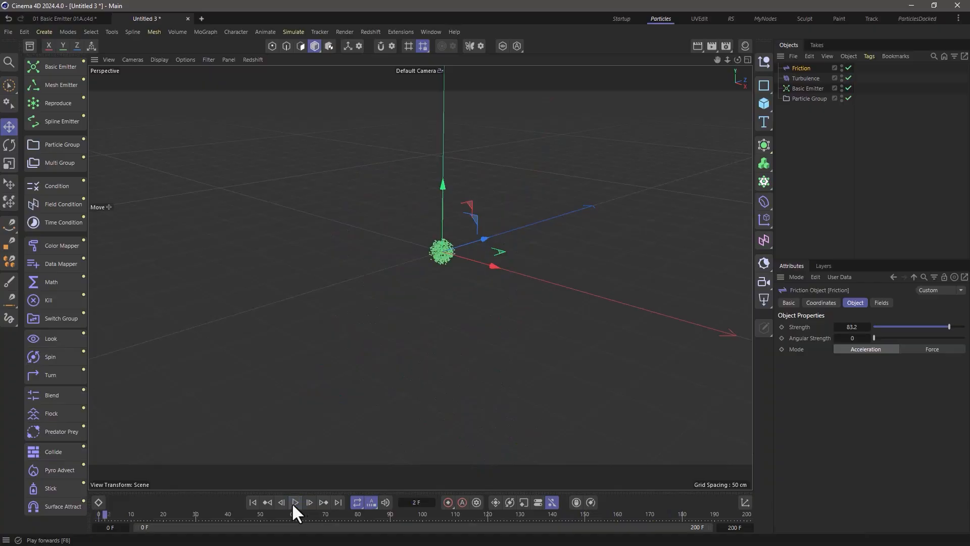
pyautogui.click(253, 502)
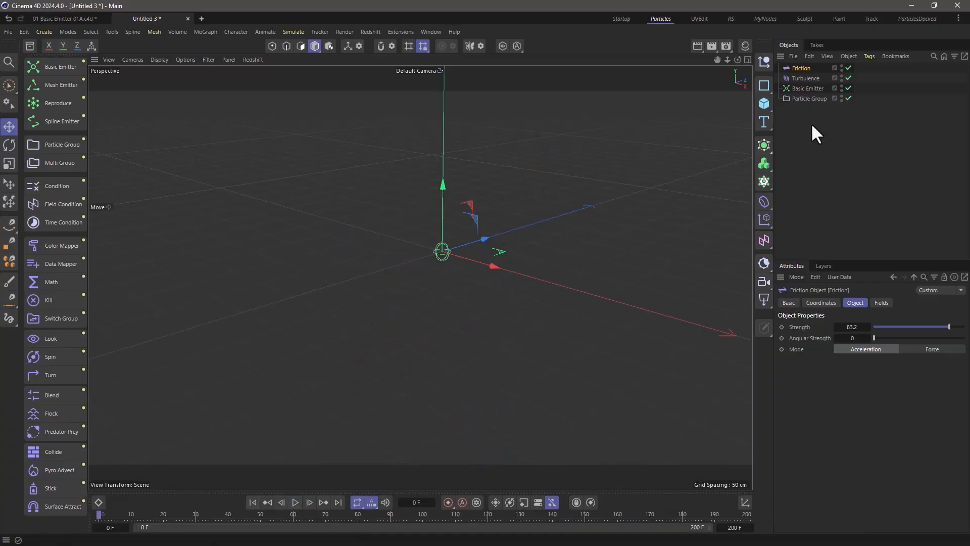
# Disable the Friction force and play the simulation to compare how the particles spread without it.
pyautogui.click(848, 67)
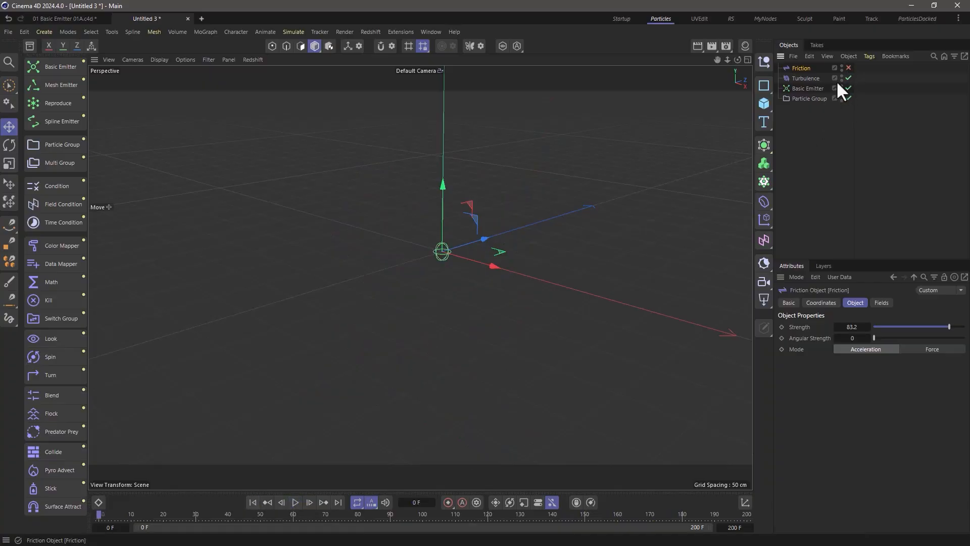
pyautogui.click(296, 501)
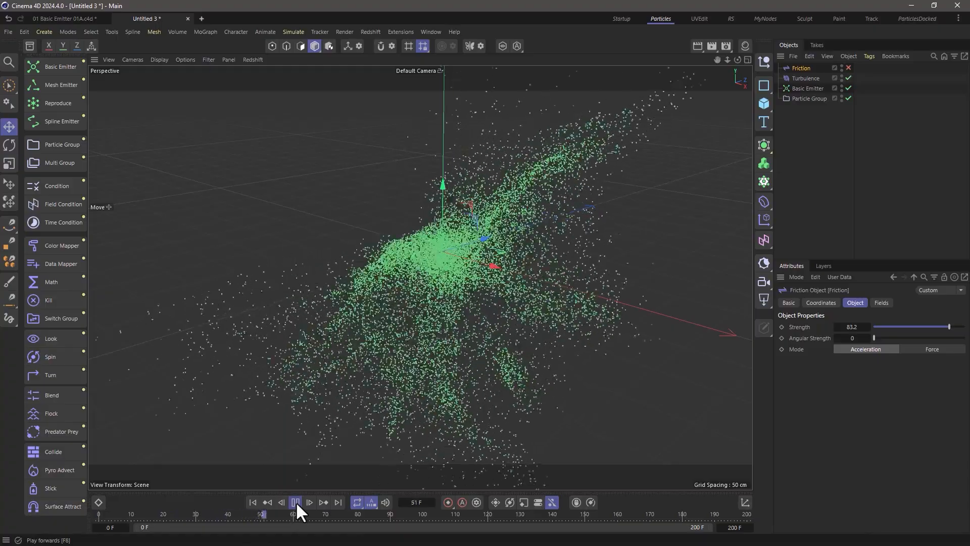
pyautogui.click(295, 501)
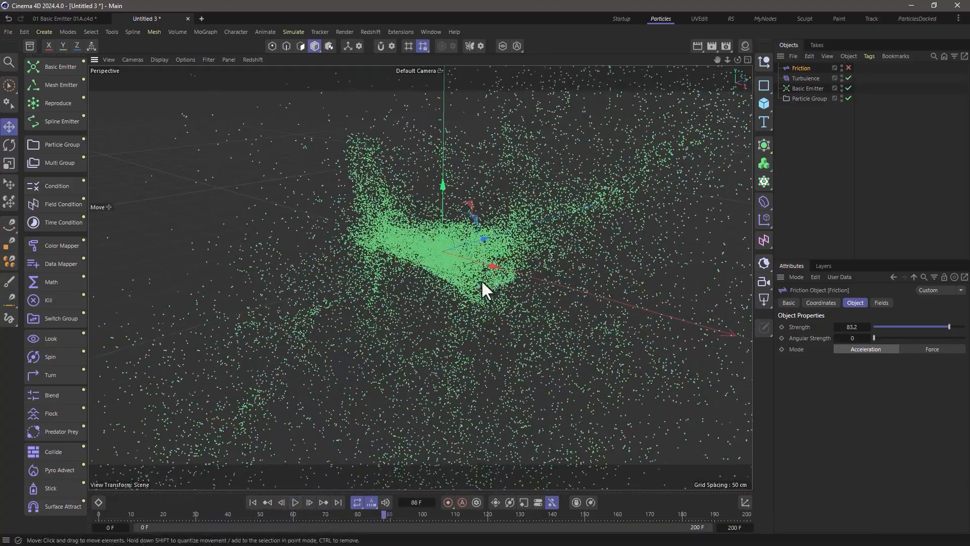
pyautogui.scroll(-5, 481, 280)
pyautogui.keyDown('alt'); pyautogui.moveTo(408, 303); pyautogui.dragTo(456, 278); pyautogui.keyUp('alt')
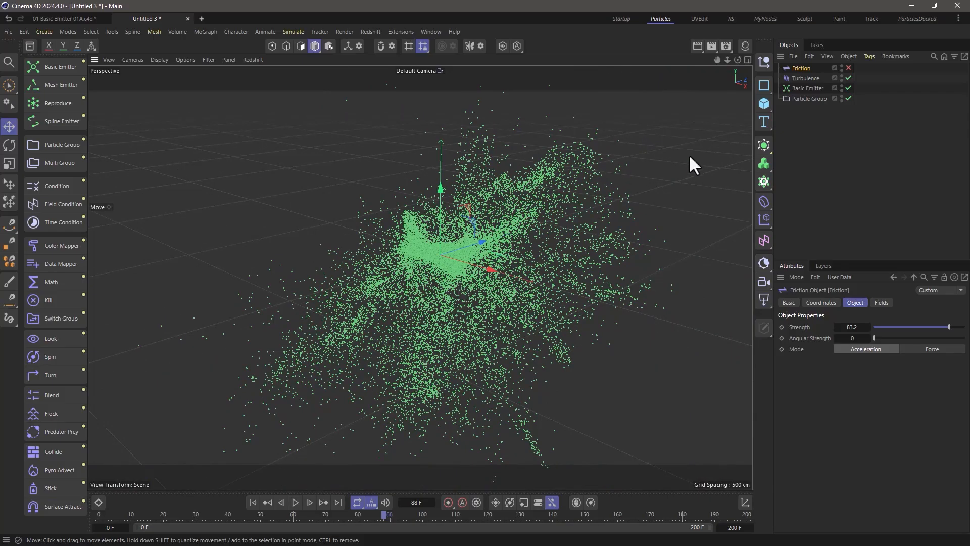
# Keyframe the Turbulence strength at 25 cm on frame 100 and 0 cm on frame 140.
pyautogui.click(804, 78)
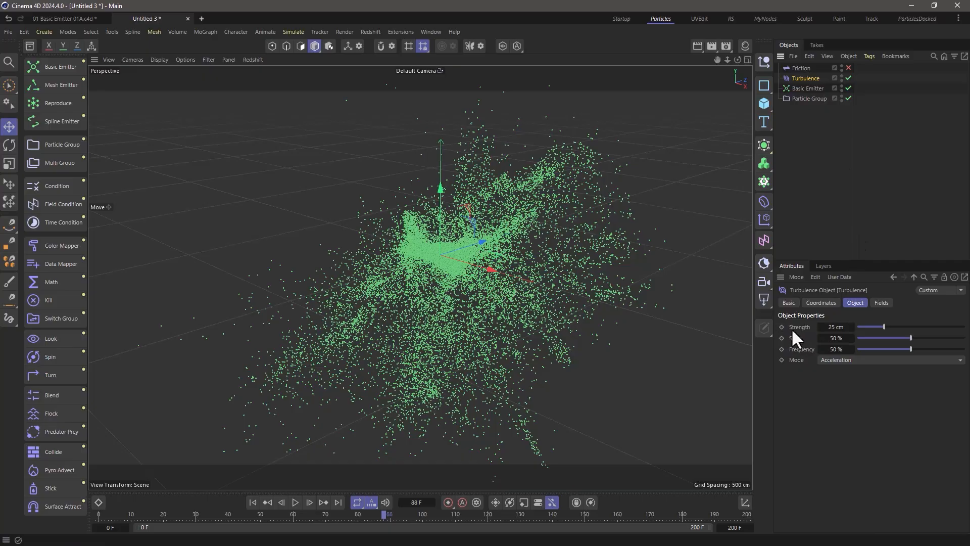
pyautogui.moveTo(397, 512); pyautogui.dragTo(577, 520)
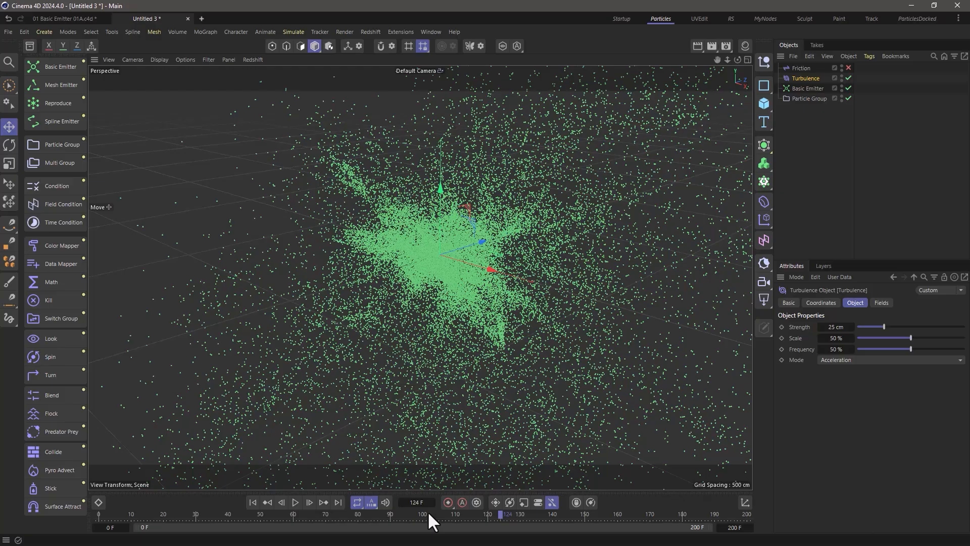
pyautogui.click(416, 516)
pyautogui.moveTo(483, 515); pyautogui.dragTo(549, 513)
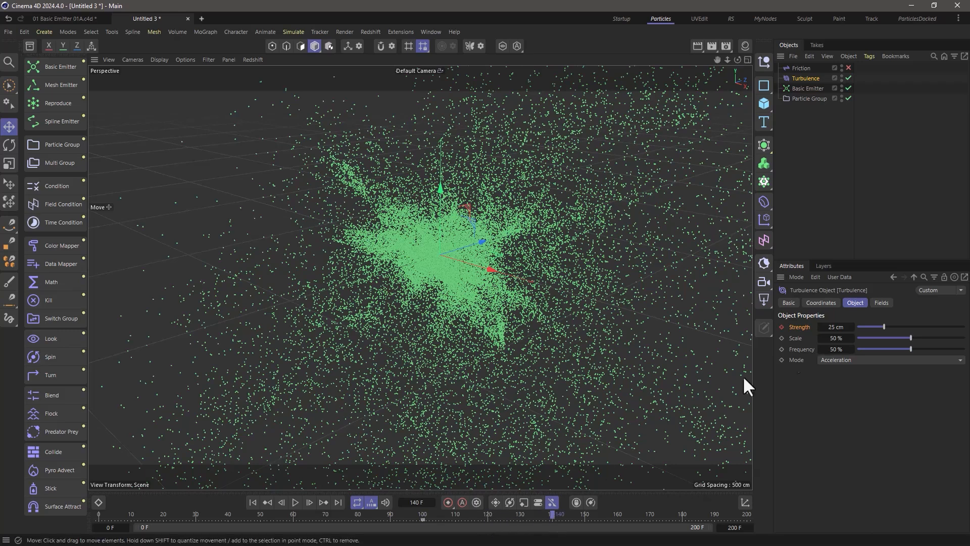
pyautogui.moveTo(883, 326); pyautogui.dragTo(811, 327)
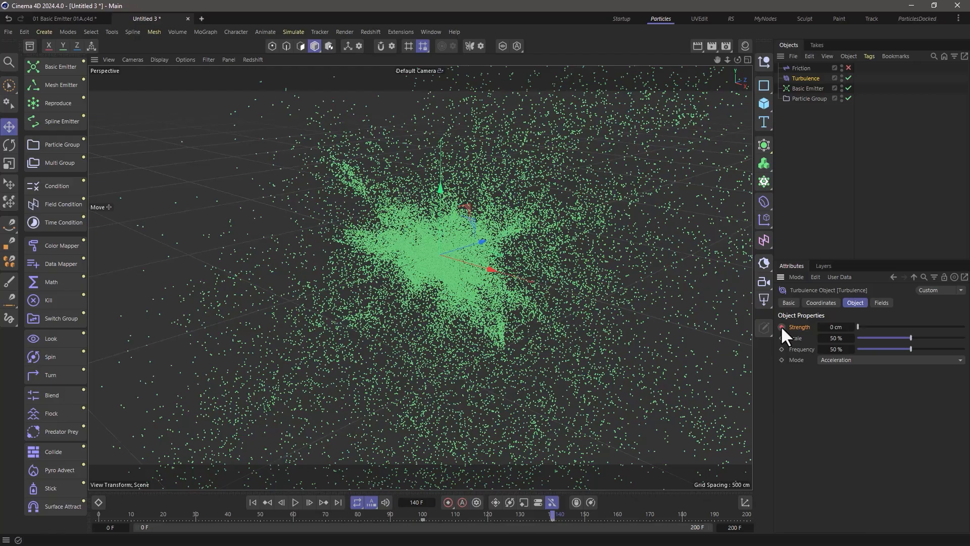
# Play the simulation from the first frame to examine the effect of the keyframed turbulence strength.
pyautogui.click(252, 501)
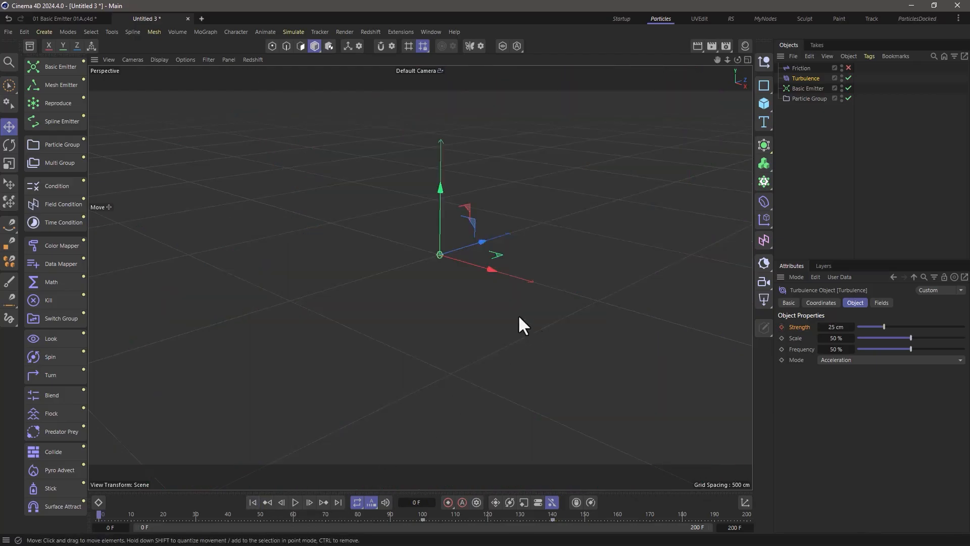
pyautogui.keyDown('alt'); pyautogui.moveTo(519, 316); pyautogui.dragTo(482, 332, button='right'); pyautogui.keyUp('alt')
pyautogui.keyDown('alt'); pyautogui.moveTo(477, 332); pyautogui.dragTo(456, 355, button='middle'); pyautogui.keyUp('alt')
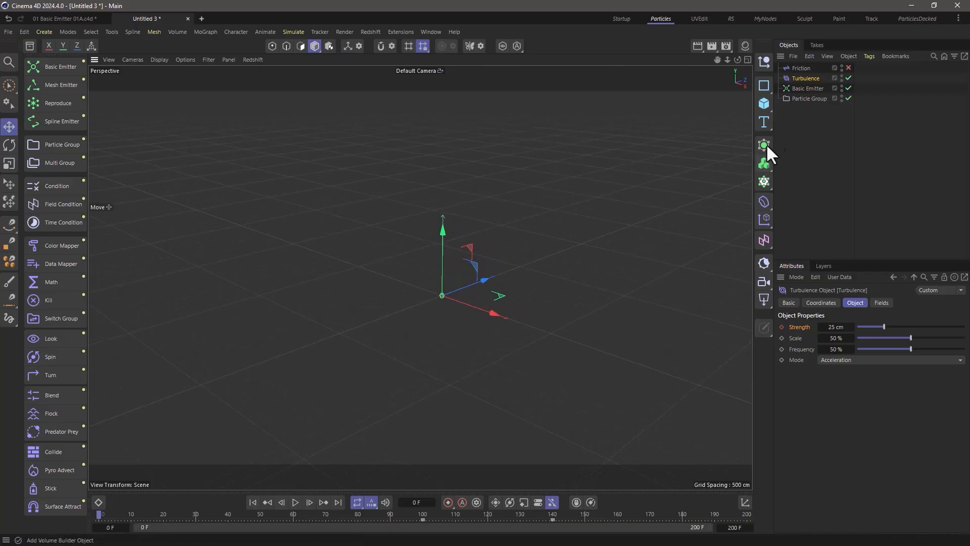
pyautogui.click(295, 502)
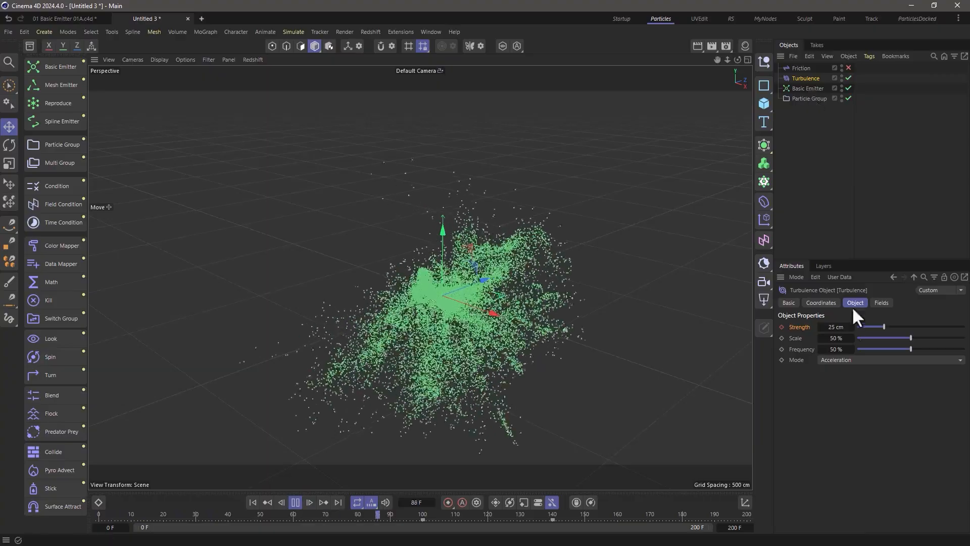
pyautogui.moveTo(852, 327); pyautogui.dragTo(829, 335)
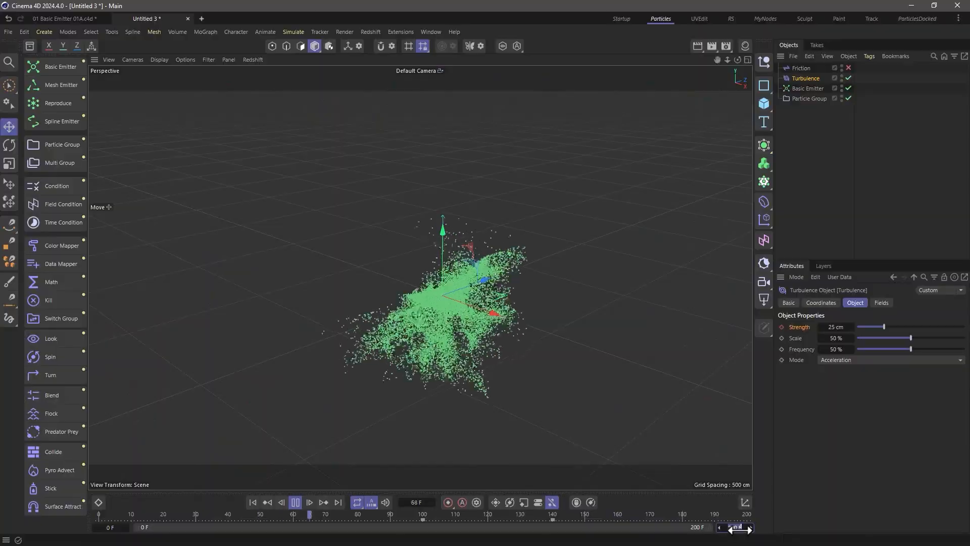
# Extend the timeline's end to 300 F, watch the simulation run past the turbulence fade, and return to the first frame.
pyautogui.moveTo(737, 528); pyautogui.dragTo(752, 528)
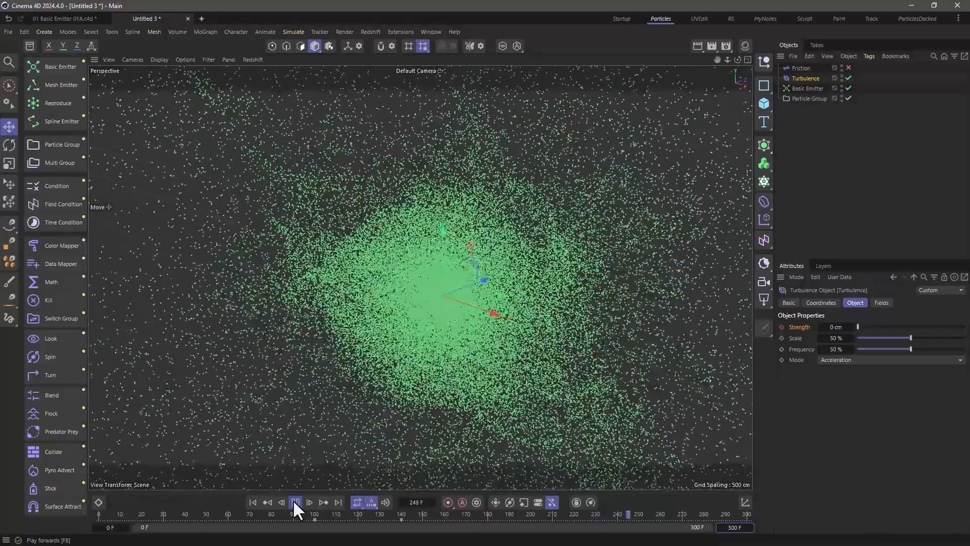
pyautogui.click(296, 502)
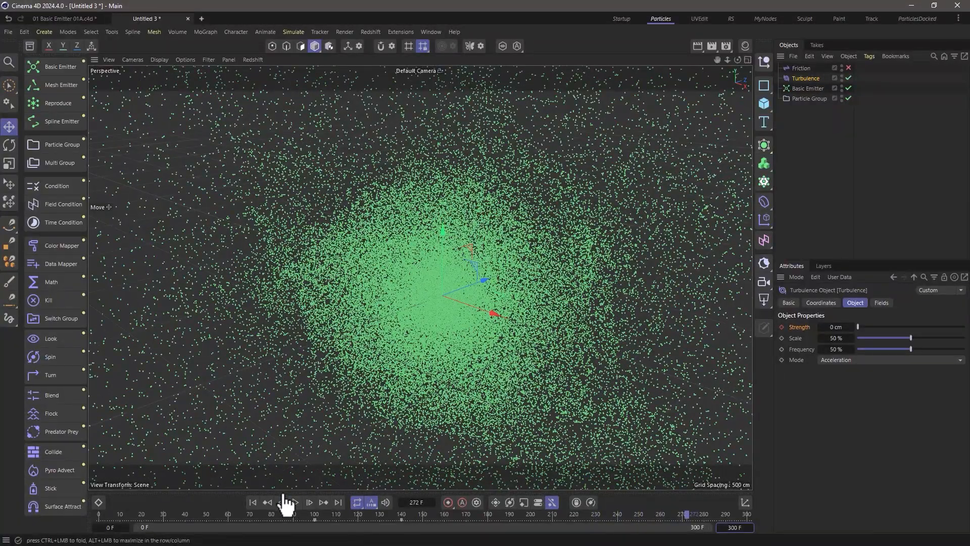
pyautogui.click(254, 502)
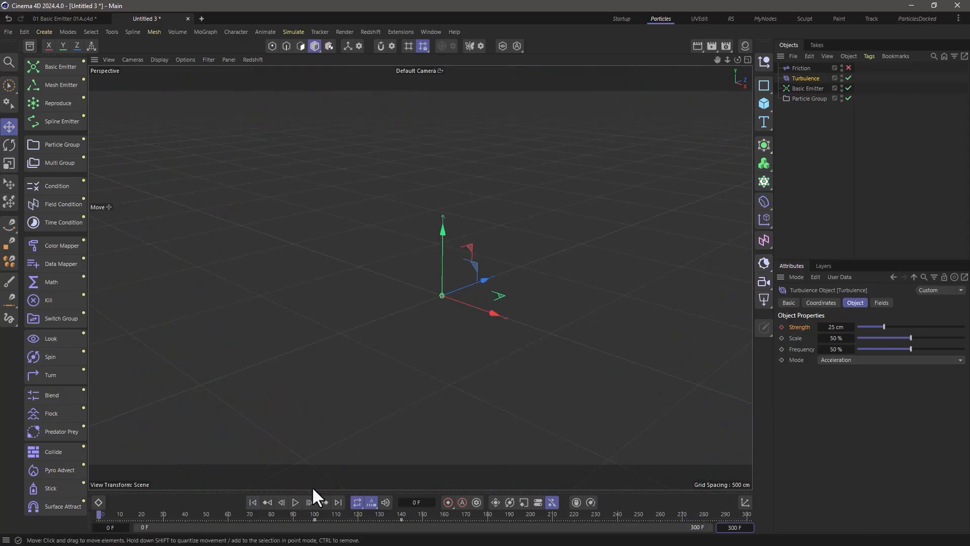
# Re-enable the Friction force and keyframe its strength at 0 on frame 100 and 50 on frame 140.
pyautogui.click(314, 513)
pyautogui.click(848, 67)
pyautogui.click(796, 68)
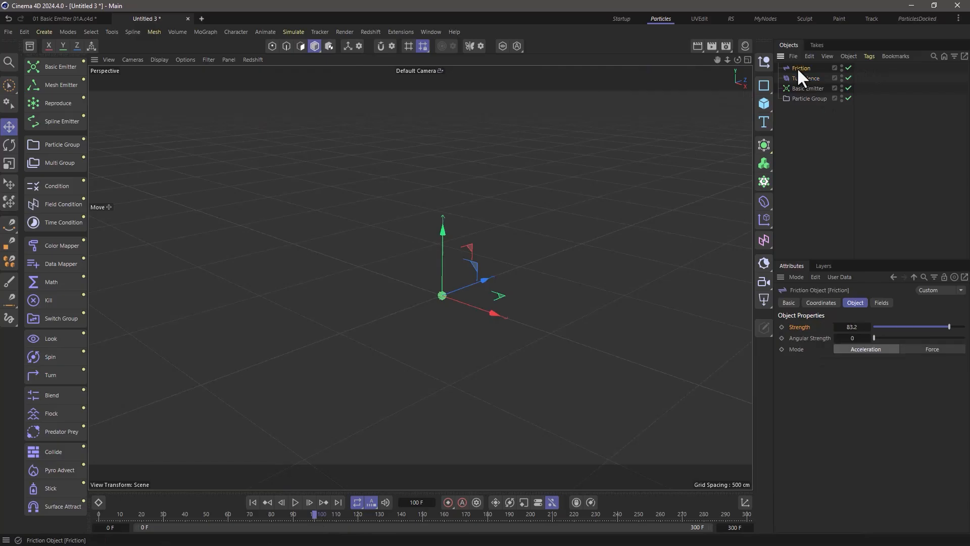
pyautogui.moveTo(895, 327); pyautogui.dragTo(793, 327)
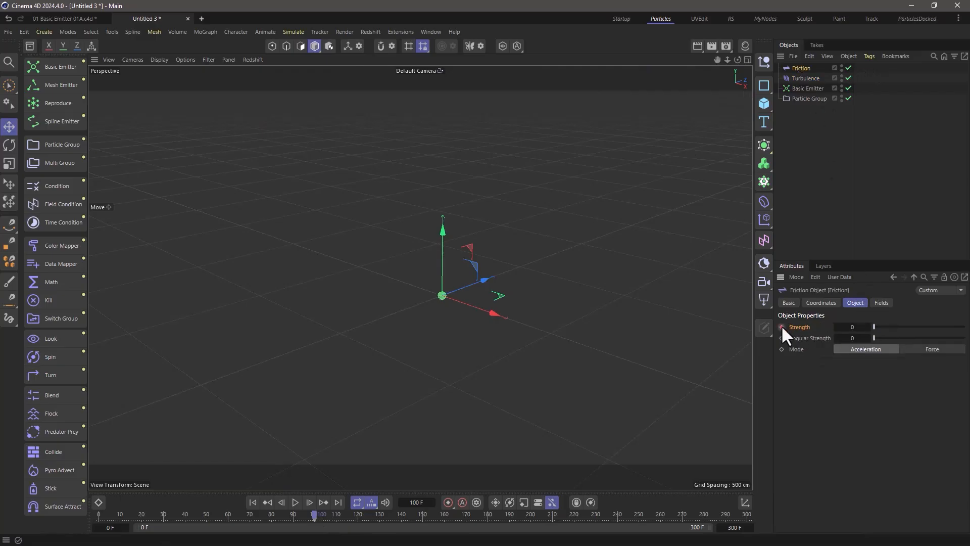
pyautogui.click(781, 326)
pyautogui.moveTo(378, 514); pyautogui.dragTo(399, 515)
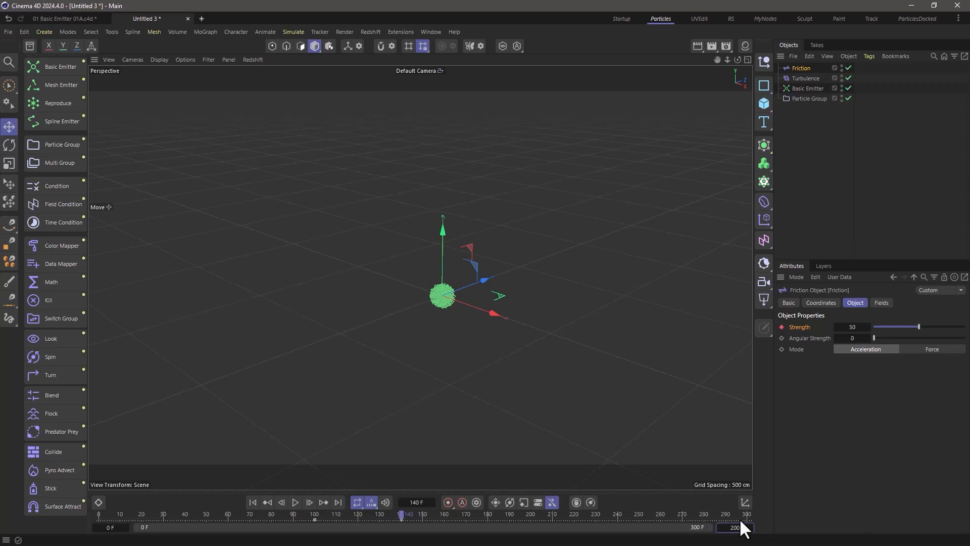
# Set the timeline's end to 200 F and play the simulation from the start to inspect the animated friction.
pyautogui.press('Return')
pyautogui.click(253, 502)
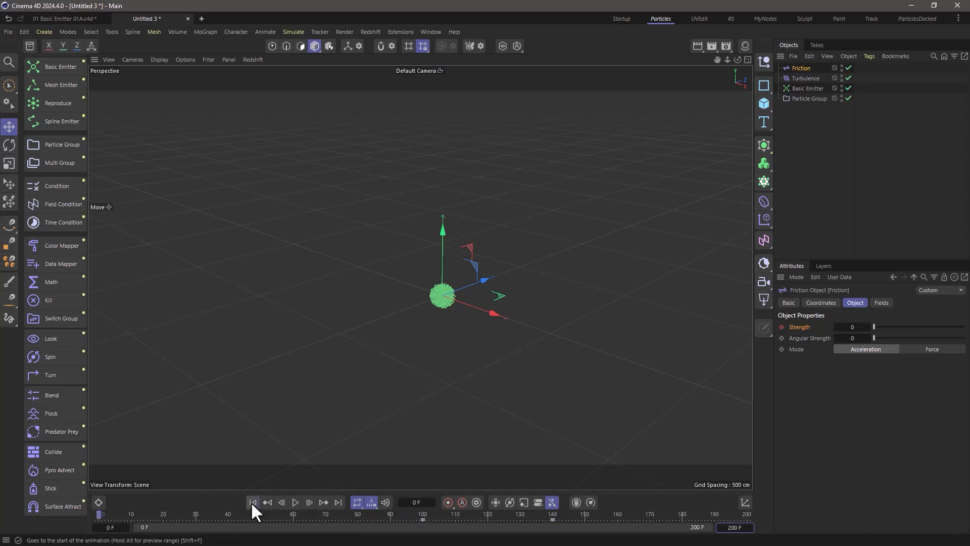
pyautogui.click(296, 503)
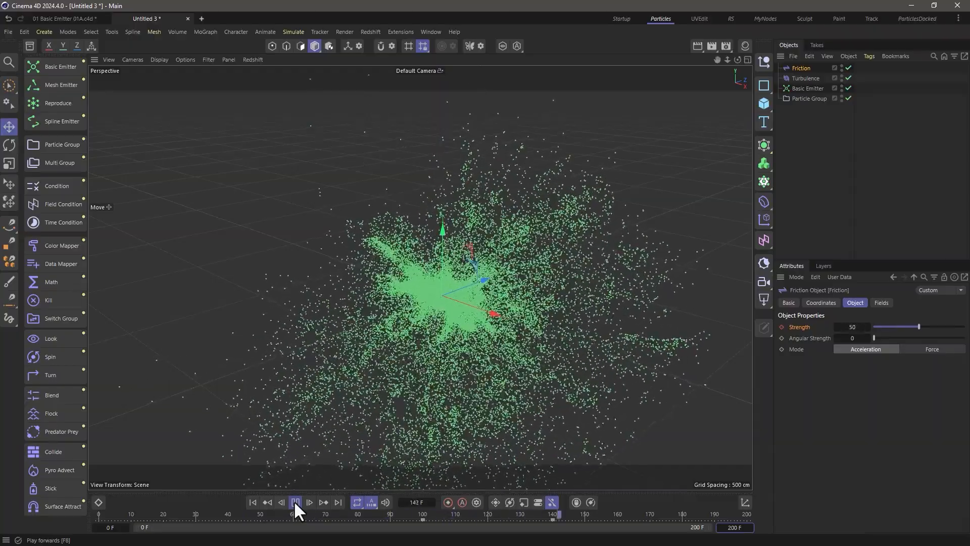
pyautogui.click(294, 501)
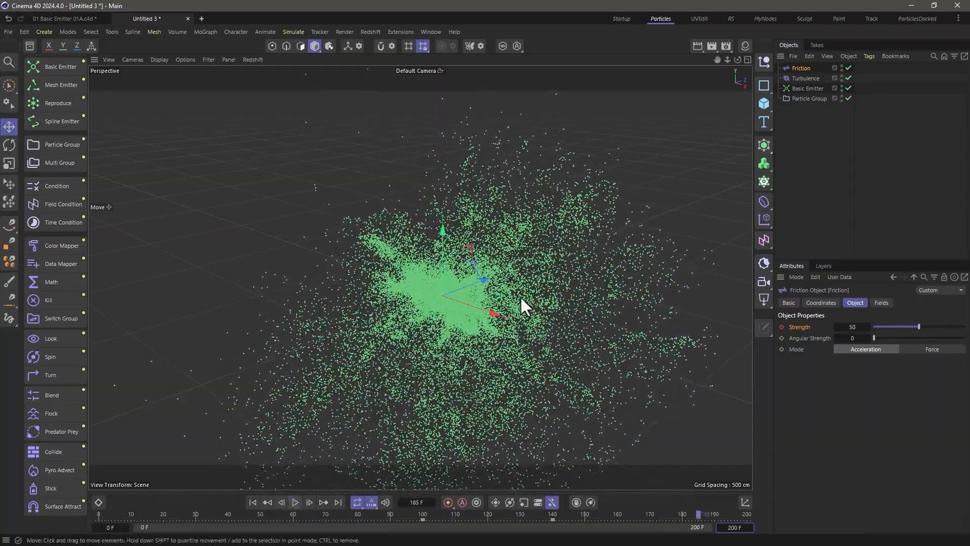
pyautogui.keyDown('alt'); pyautogui.moveTo(520, 296); pyautogui.dragTo(426, 314); pyautogui.keyUp('alt')
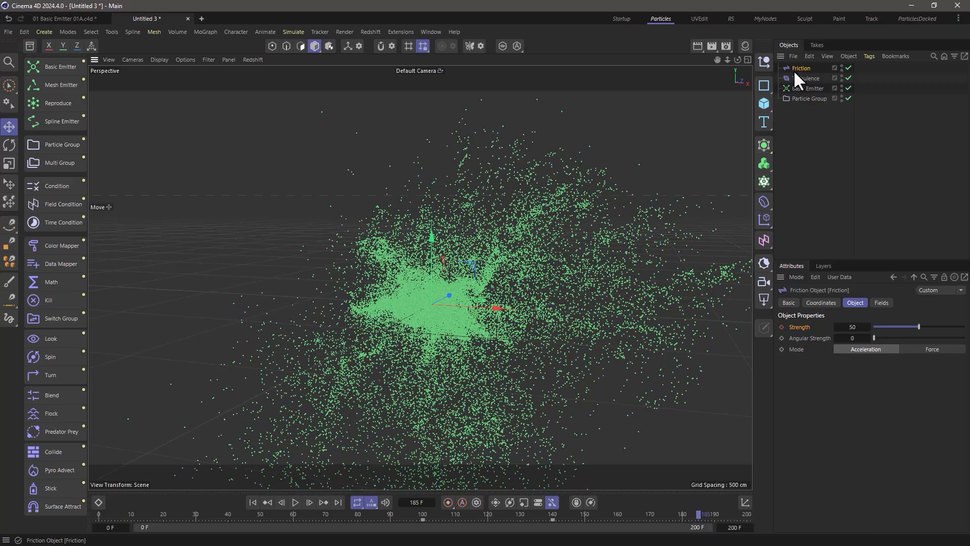
# Play the simulation with the animated friction and examine the particle cloud up close around the emitter.
pyautogui.click(295, 502)
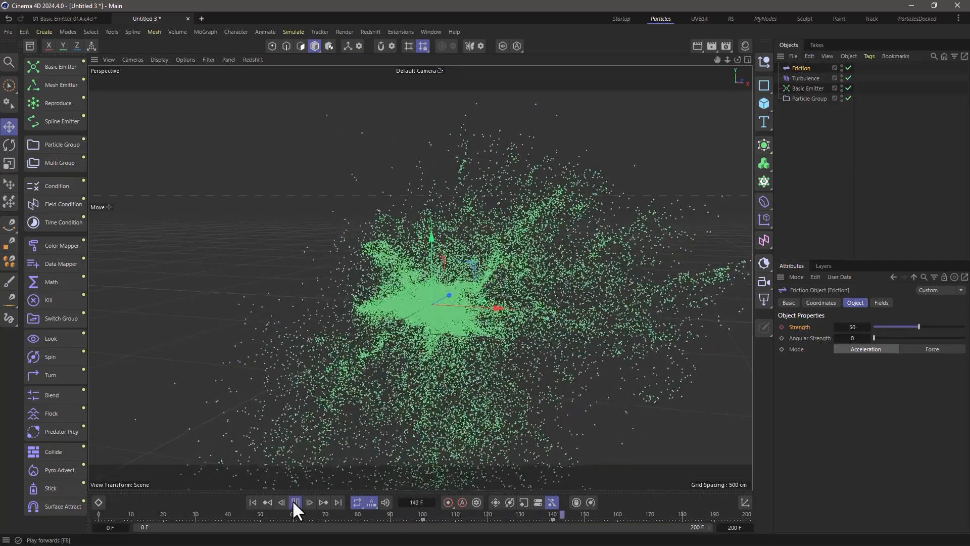
pyautogui.click(293, 500)
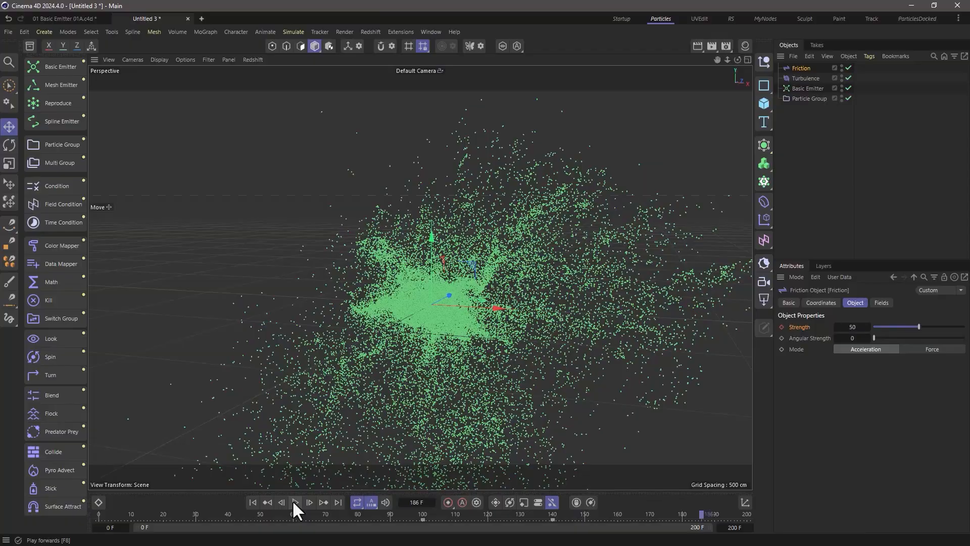
pyautogui.keyDown('alt'); pyautogui.moveTo(434, 307); pyautogui.dragTo(662, 283, button='right'); pyautogui.keyUp('alt')
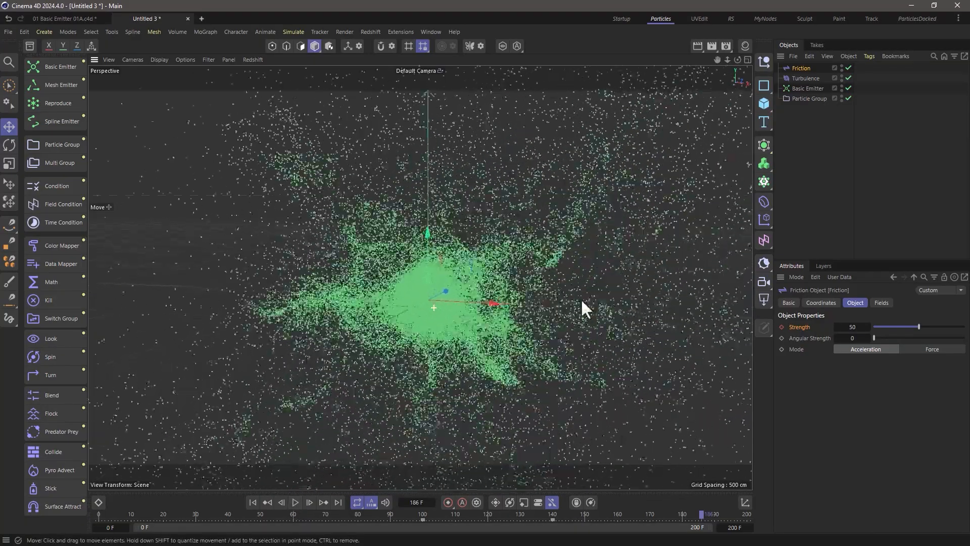
pyautogui.keyDown('alt'); pyautogui.moveTo(393, 306); pyautogui.dragTo(510, 308, button='right'); pyautogui.keyUp('alt')
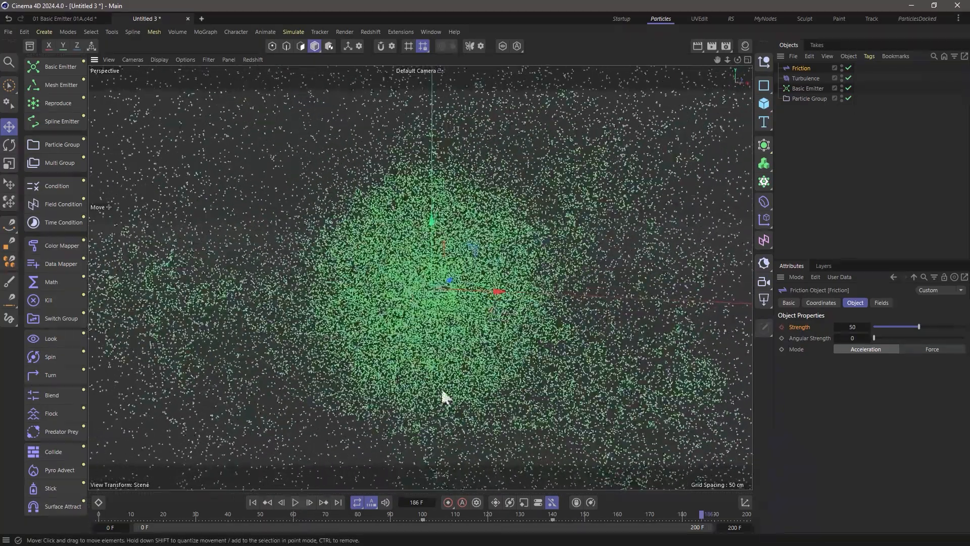
pyautogui.click(293, 500)
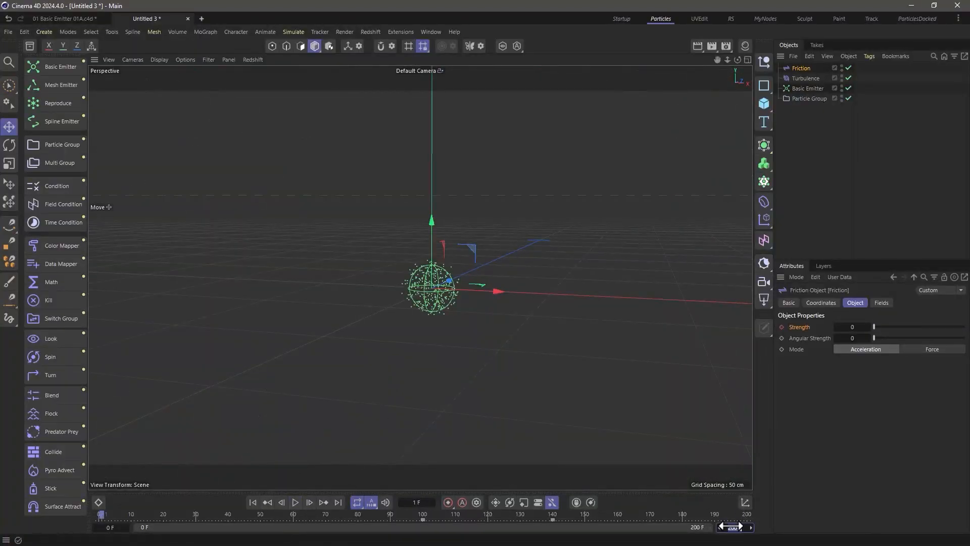
# Set the timeline's end to 300 F and play the simulation to watch particles build up around the emitter.
pyautogui.moveTo(731, 526); pyautogui.dragTo(748, 526)
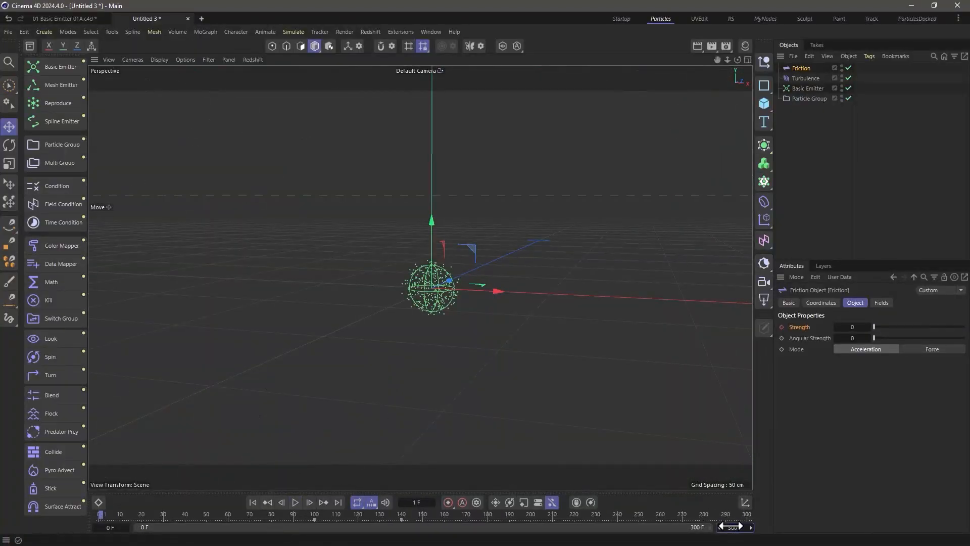
pyautogui.click(295, 502)
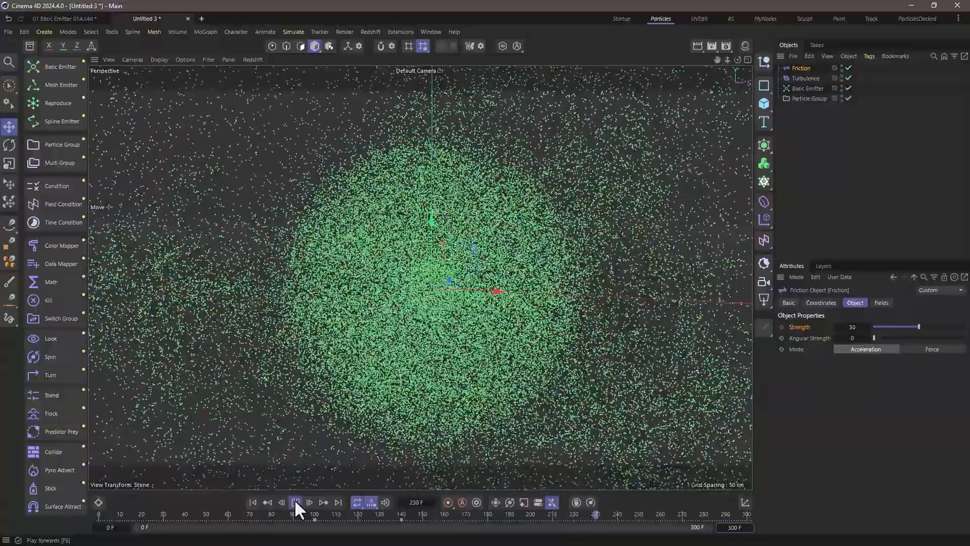
pyautogui.click(295, 502)
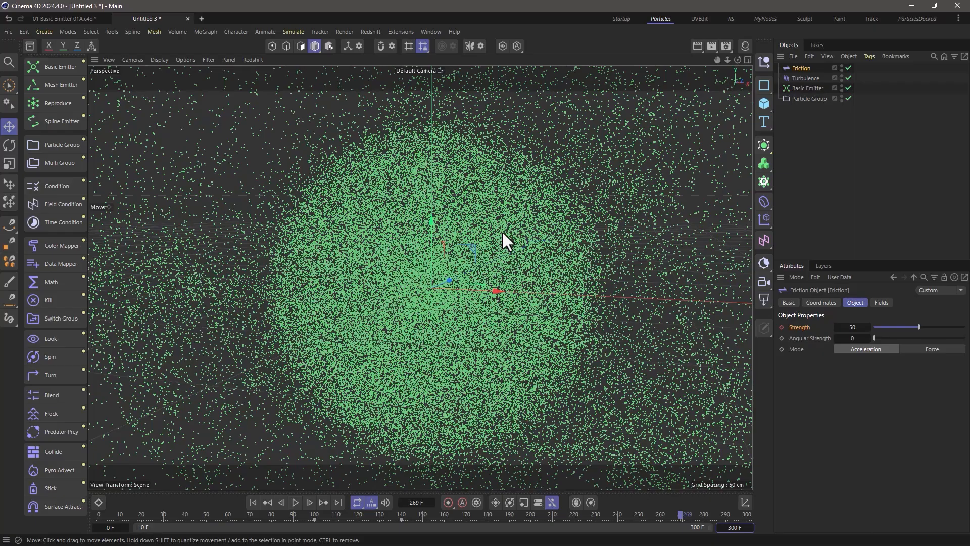
# Go to frame 150 and limit the Basic Emitter's emission with Range enabled, Duration 150 F and Continuous on.
pyautogui.click(422, 518)
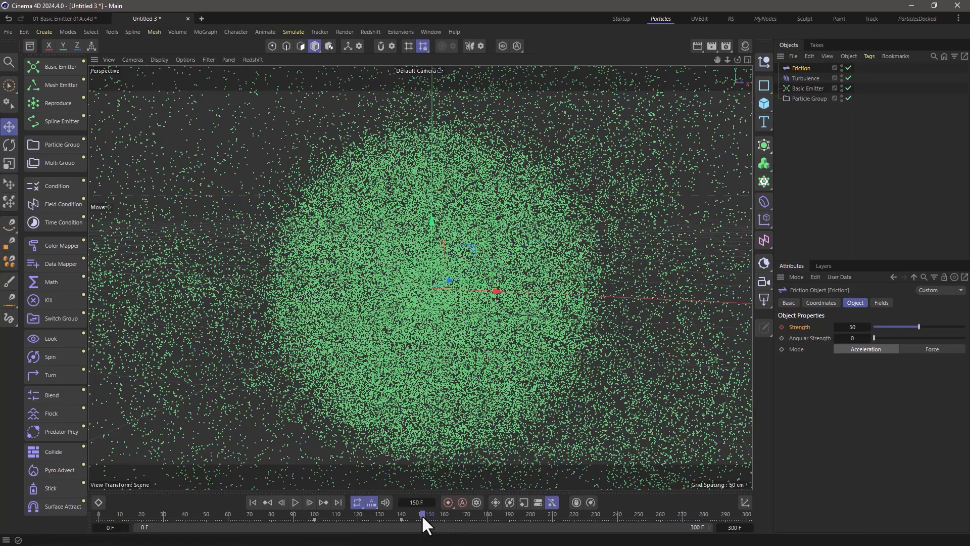
pyautogui.click(798, 89)
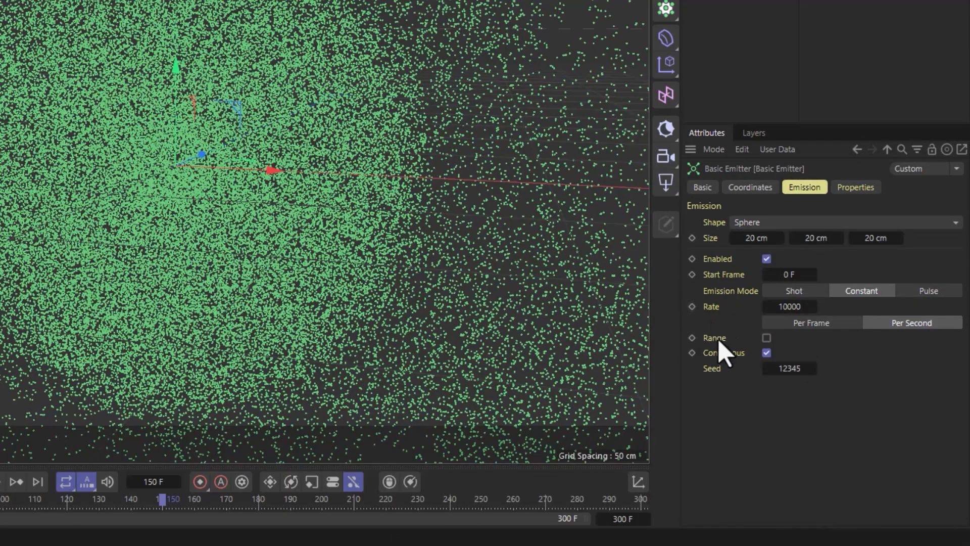
pyautogui.click(766, 352)
pyautogui.click(767, 338)
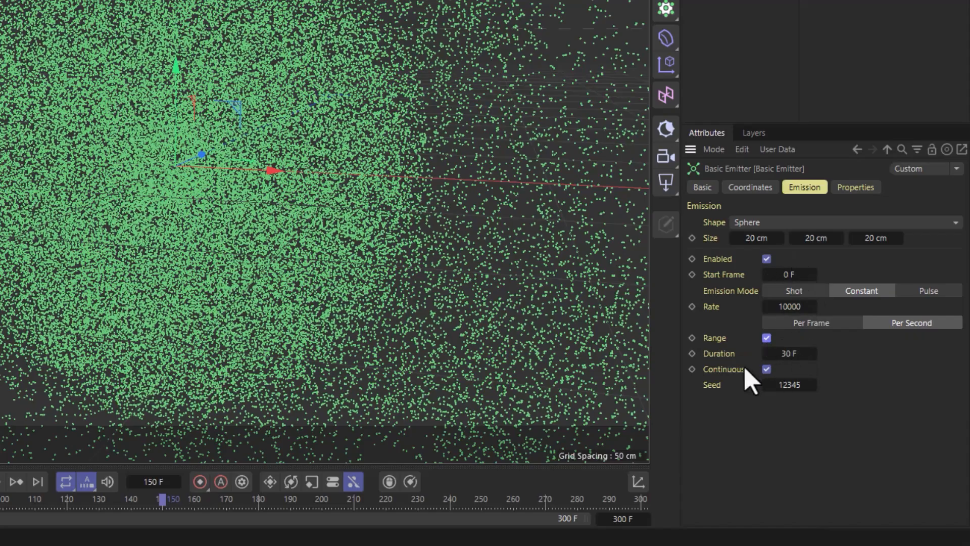
pyautogui.doubleClick(791, 354)
pyautogui.write('150')
pyautogui.press('Return')
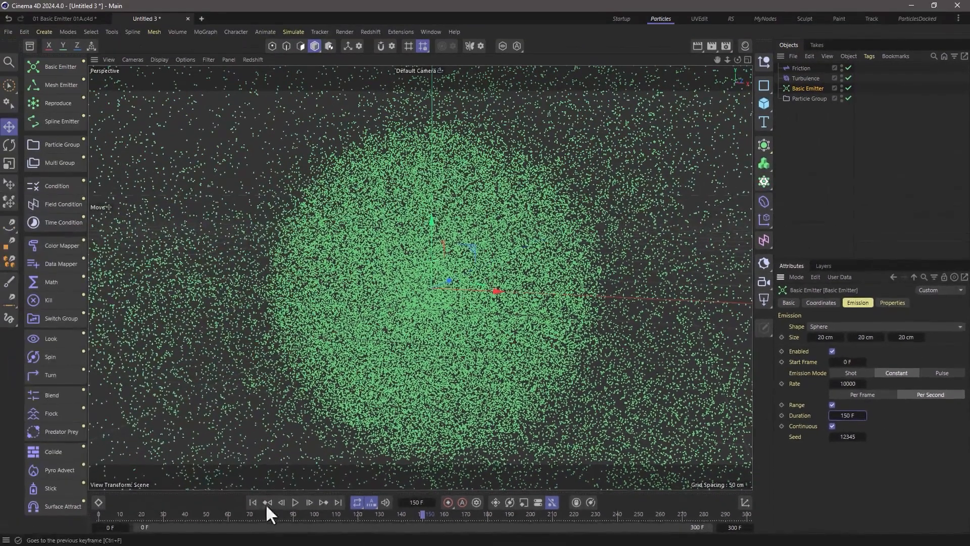
# Play the simulation with the limited emission range, examining the cloud both close to the emitter and as a whole.
pyautogui.click(268, 503)
pyautogui.click(295, 502)
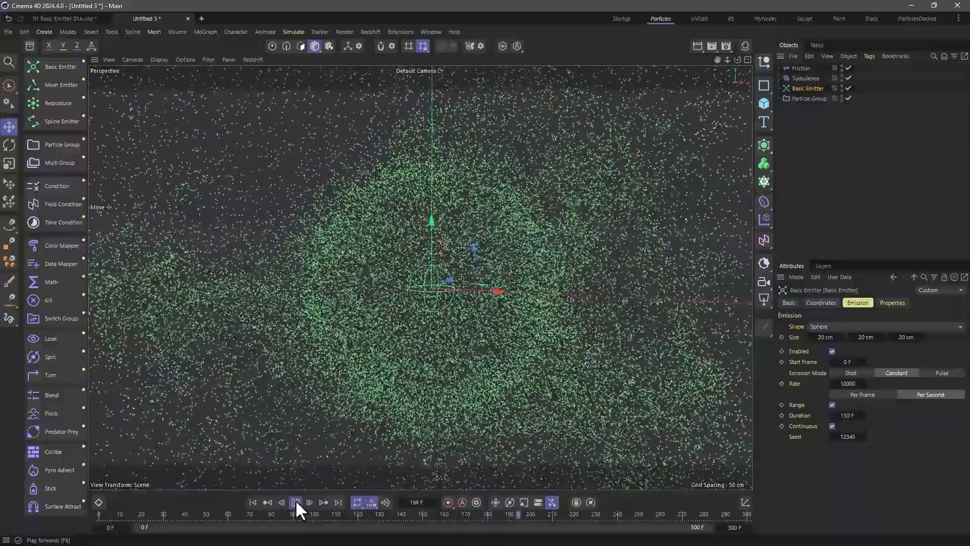
pyautogui.click(295, 502)
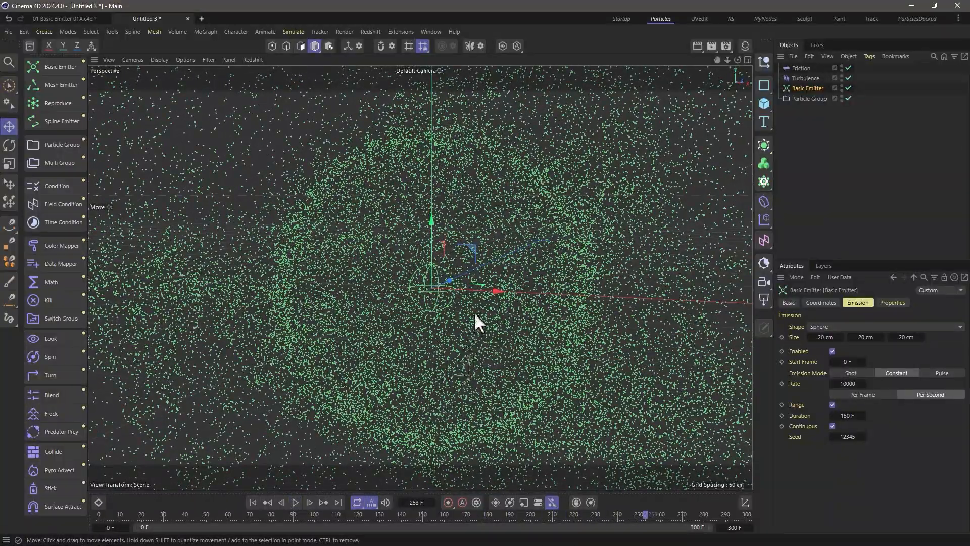
pyautogui.scroll(-10, 474, 311)
pyautogui.keyDown('alt'); pyautogui.moveTo(390, 368); pyautogui.dragTo(452, 277); pyautogui.keyUp('alt')
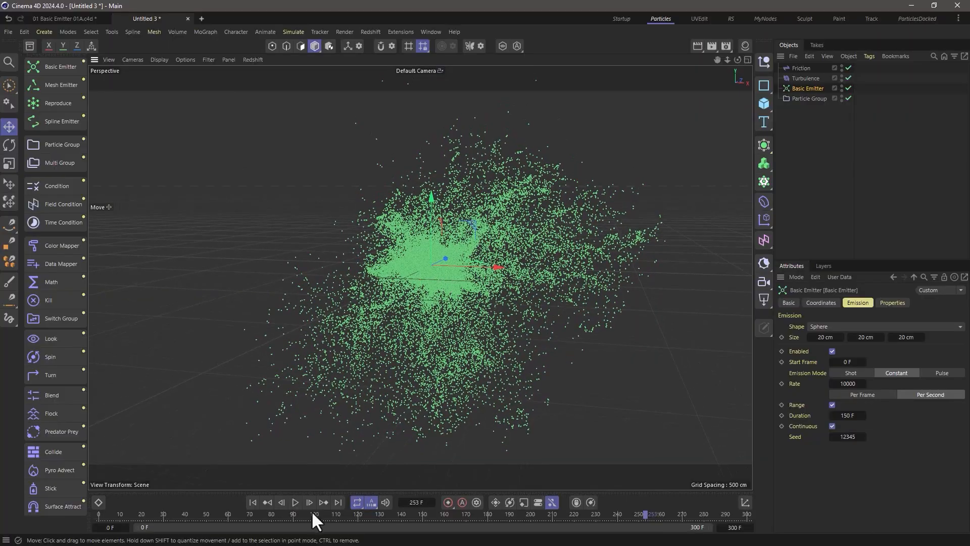
pyautogui.click(253, 502)
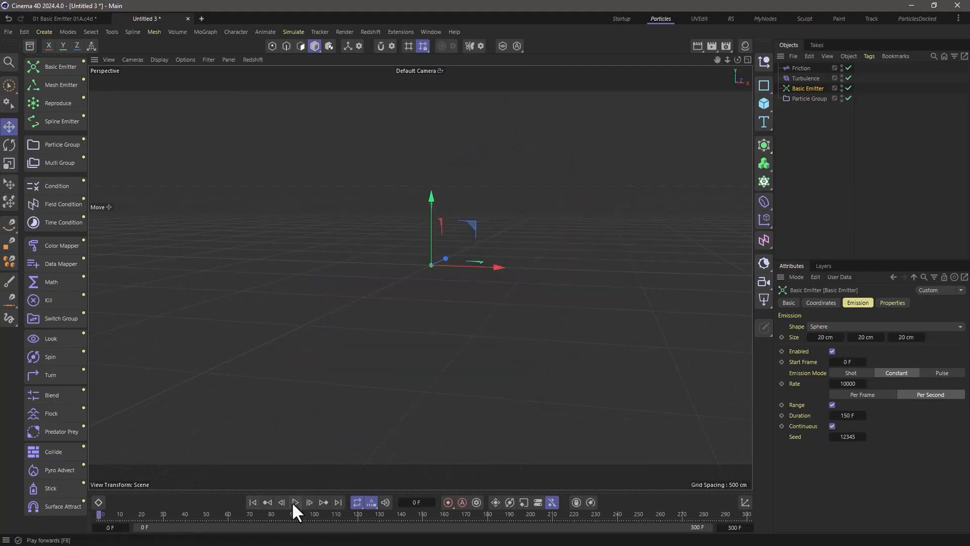
pyautogui.click(295, 502)
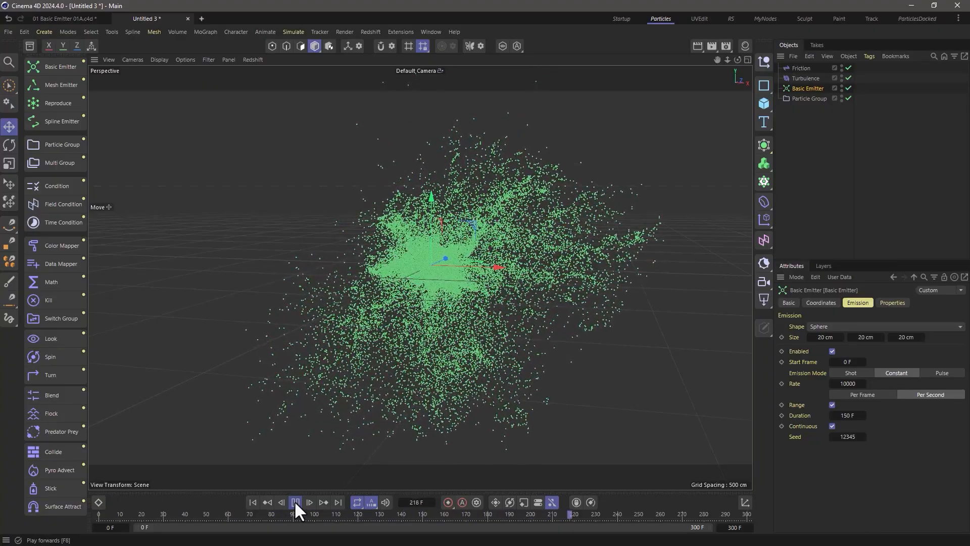
pyautogui.click(295, 502)
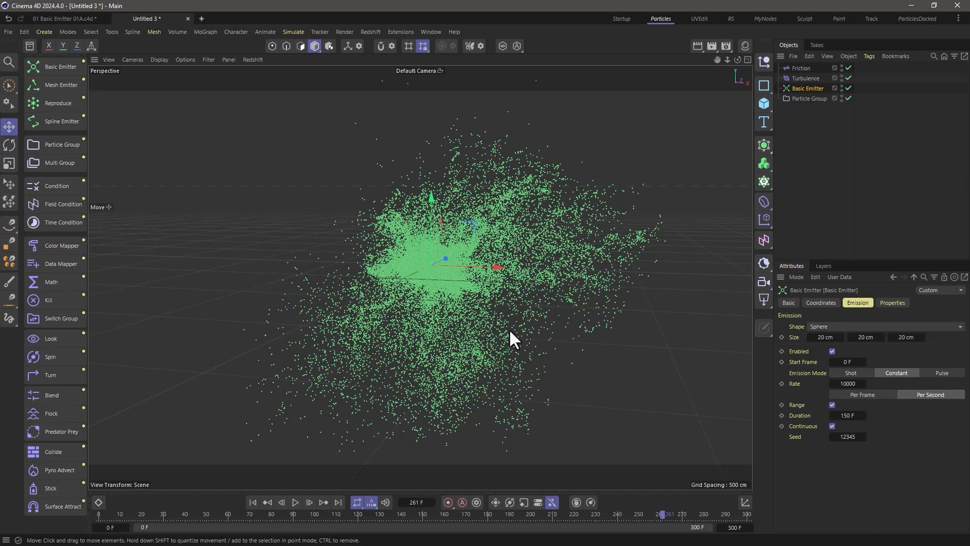
# Preview the particles in the Redshift RenderView using the RS layout, and return to the Particles layout.
pyautogui.click(731, 19)
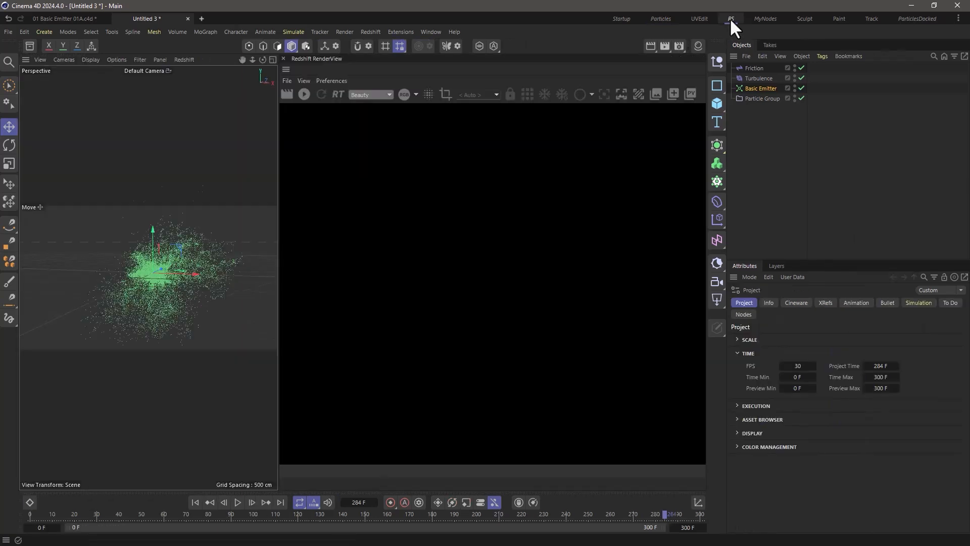
pyautogui.click(304, 95)
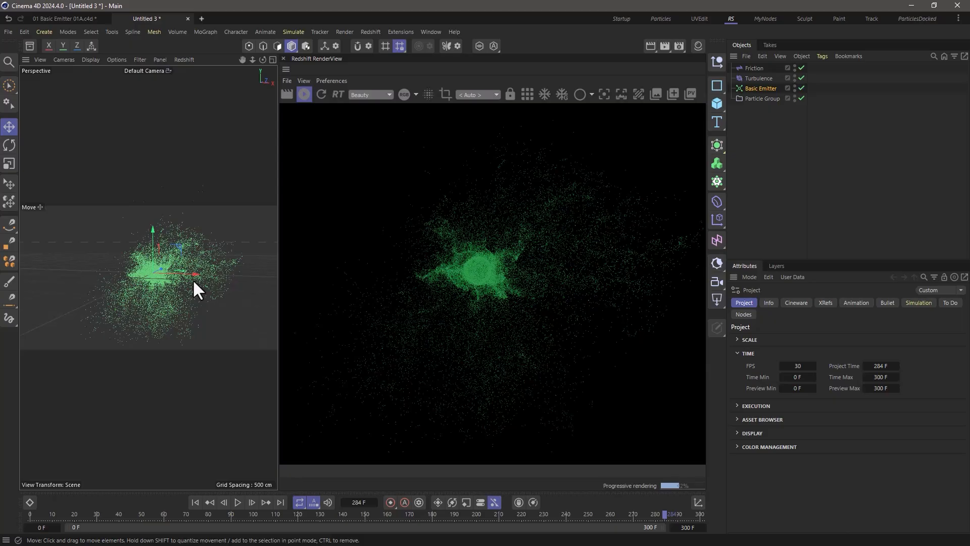
pyautogui.click(661, 19)
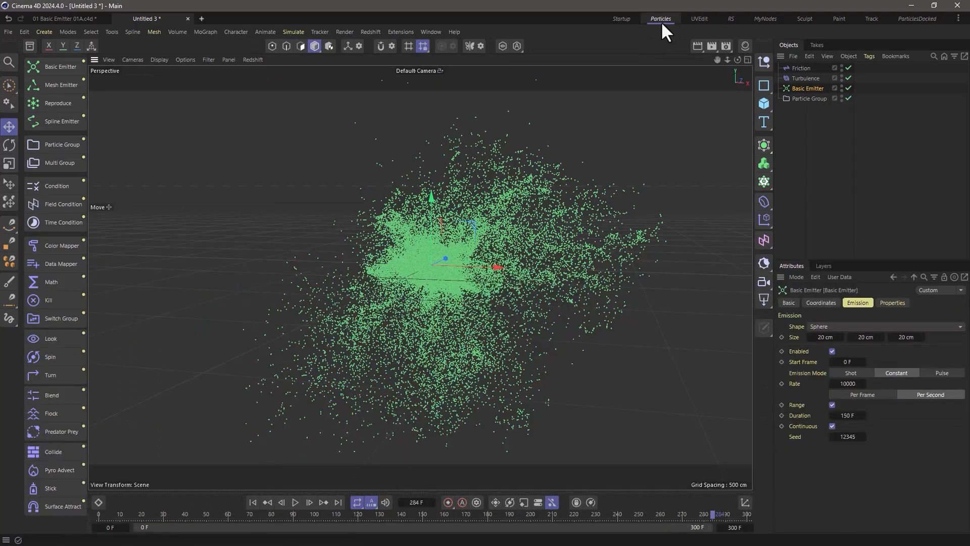
# Add a Cloner and a Cube measuring 2 cm in X, Y and Z, and nest the cube under the Cloner.
pyautogui.click(763, 184)
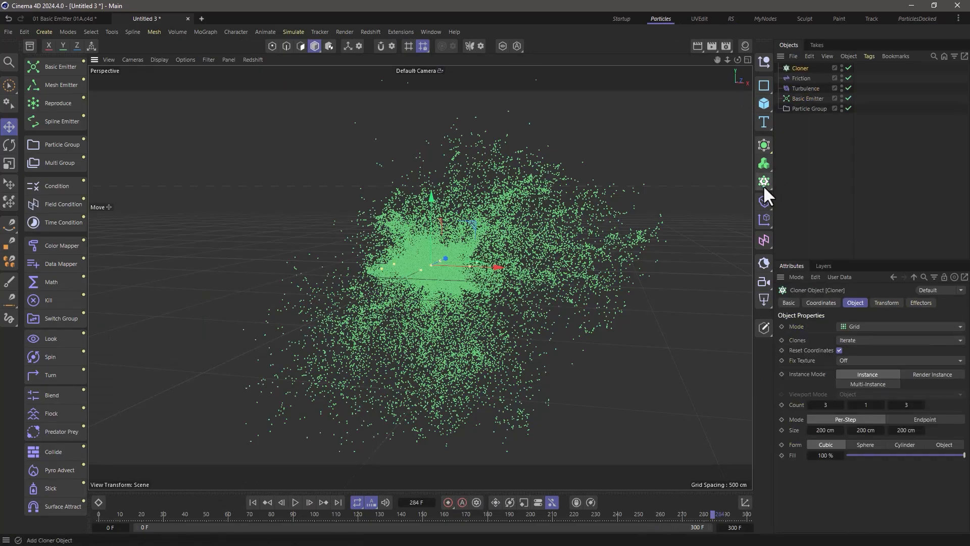
pyautogui.click(764, 104)
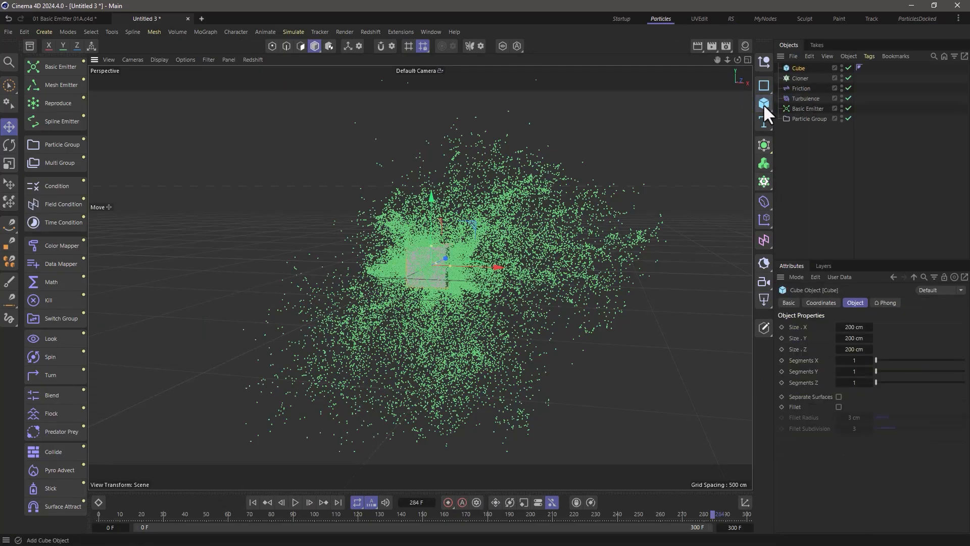
pyautogui.click(854, 327)
pyautogui.write('2')
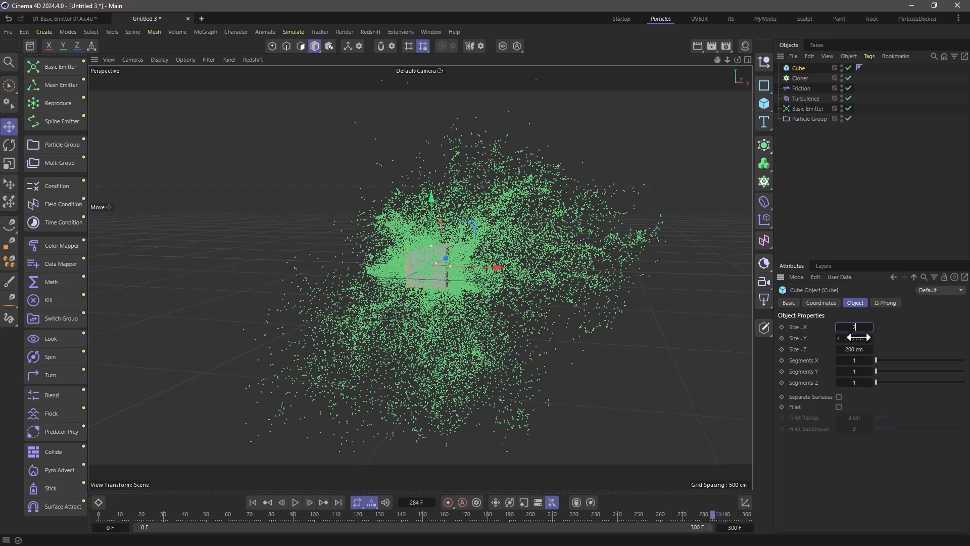
pyautogui.press('Tab')
pyautogui.write('2')
pyautogui.press('Tab')
pyautogui.write('2')
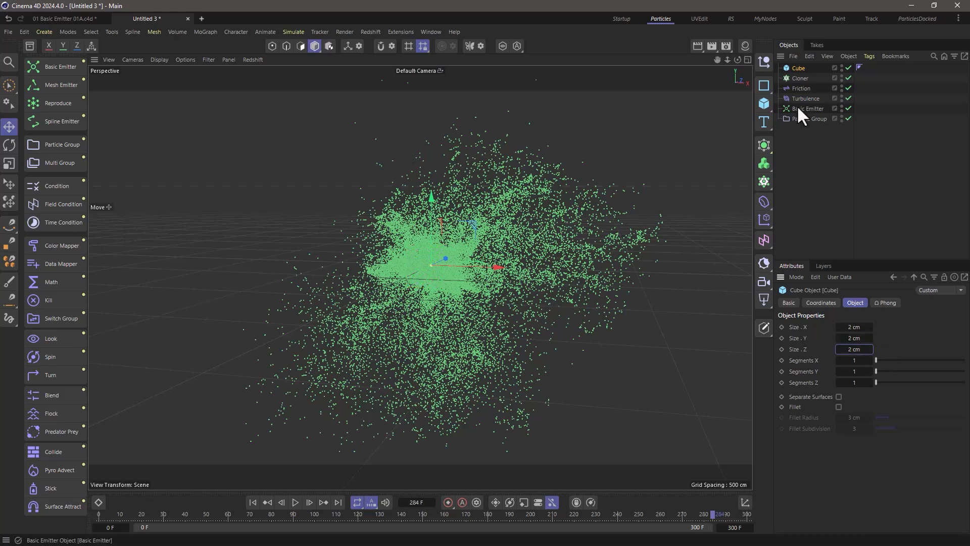
pyautogui.moveTo(801, 68); pyautogui.dragTo(805, 143)
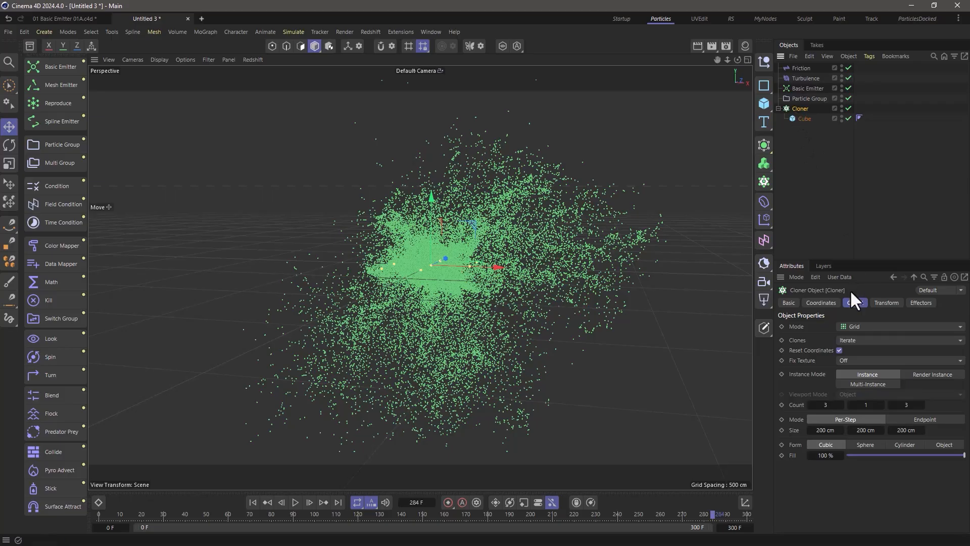
# Set the Cloner's mode to Object with the Particle Group as its object, and hide the Particle Group in the viewport.
pyautogui.click(852, 327)
pyautogui.click(860, 334)
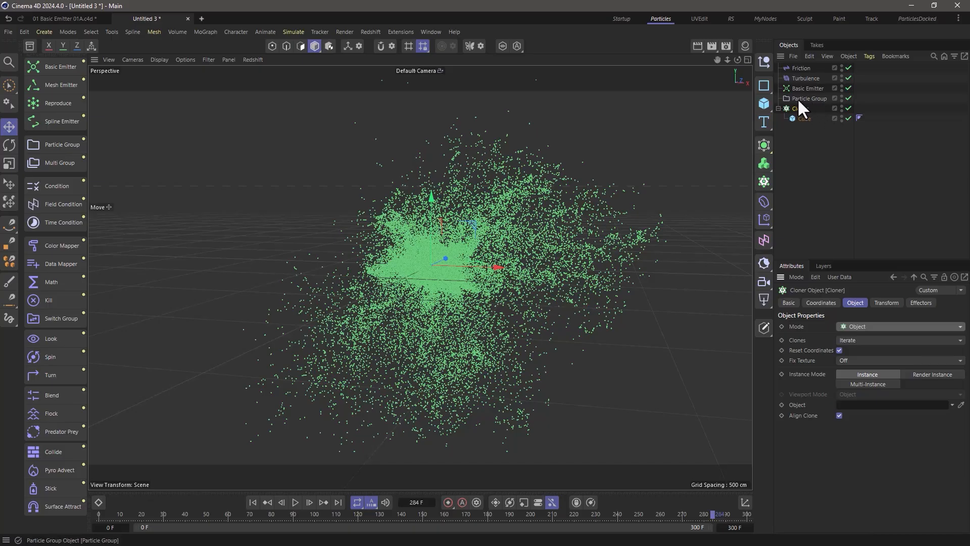
pyautogui.moveTo(797, 98); pyautogui.dragTo(853, 405)
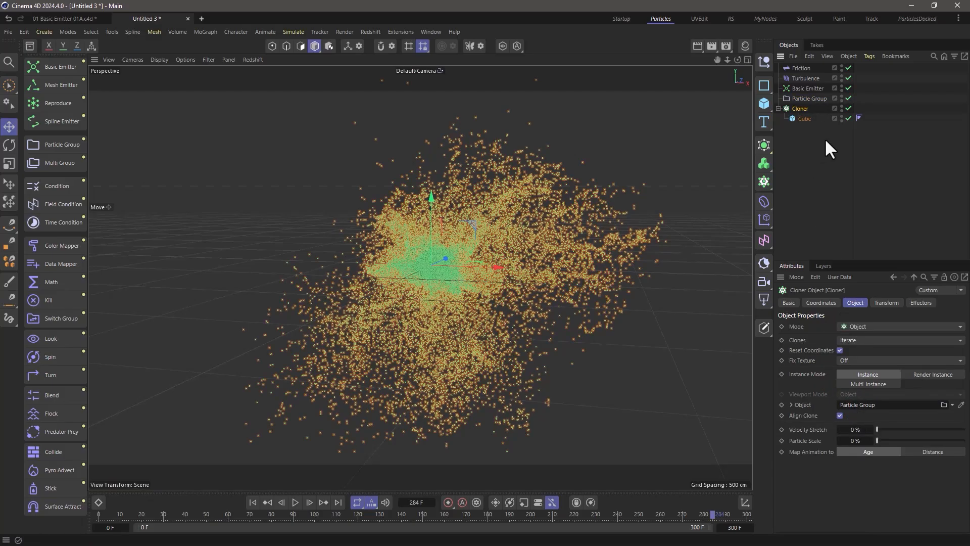
pyautogui.click(829, 156)
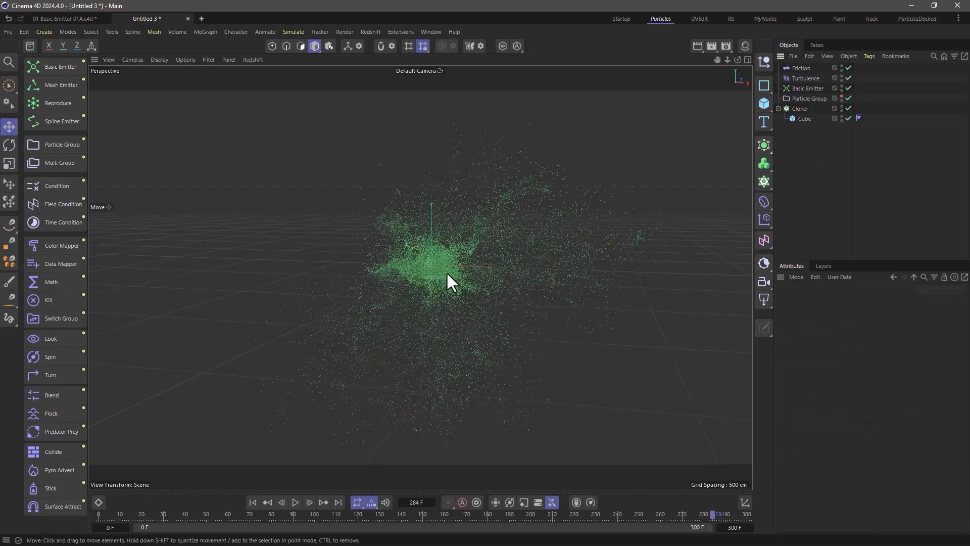
# Inspect the cloned cubes up close and set the Cloner's Instance Mode to Multi-Instance.
pyautogui.keyDown('alt'); pyautogui.moveTo(464, 269); pyautogui.dragTo(695, 222, button='right'); pyautogui.keyUp('alt')
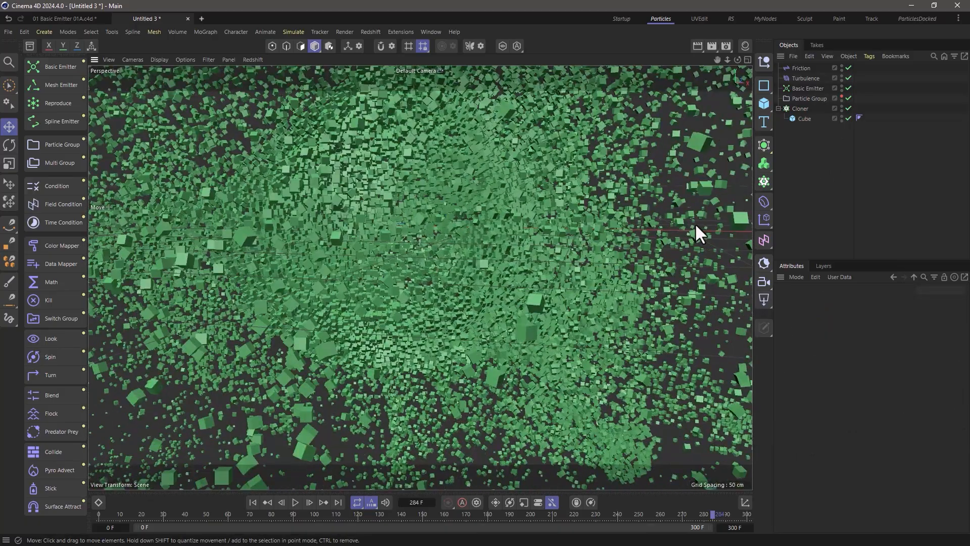
pyautogui.keyDown('alt'); pyautogui.moveTo(502, 248); pyautogui.dragTo(449, 260, button='right'); pyautogui.keyUp('alt')
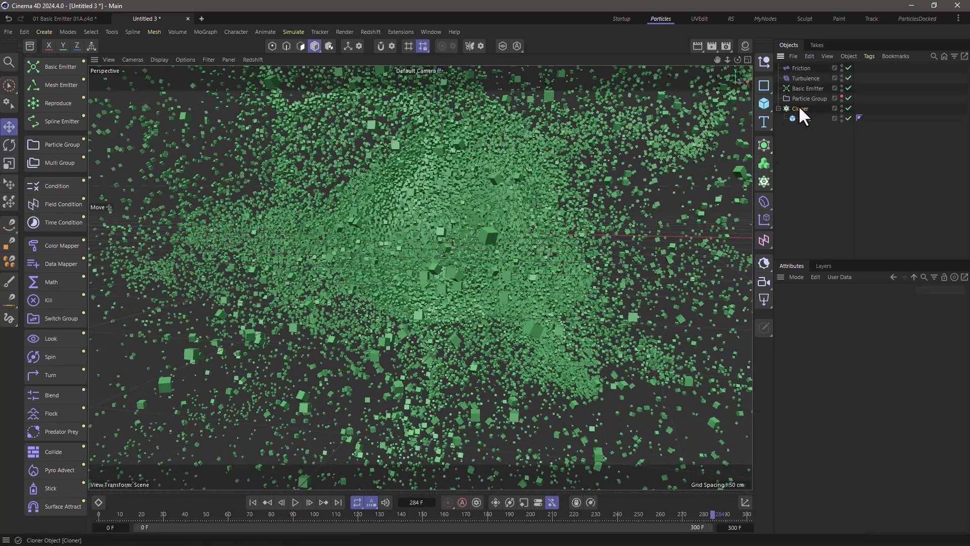
pyautogui.click(800, 108)
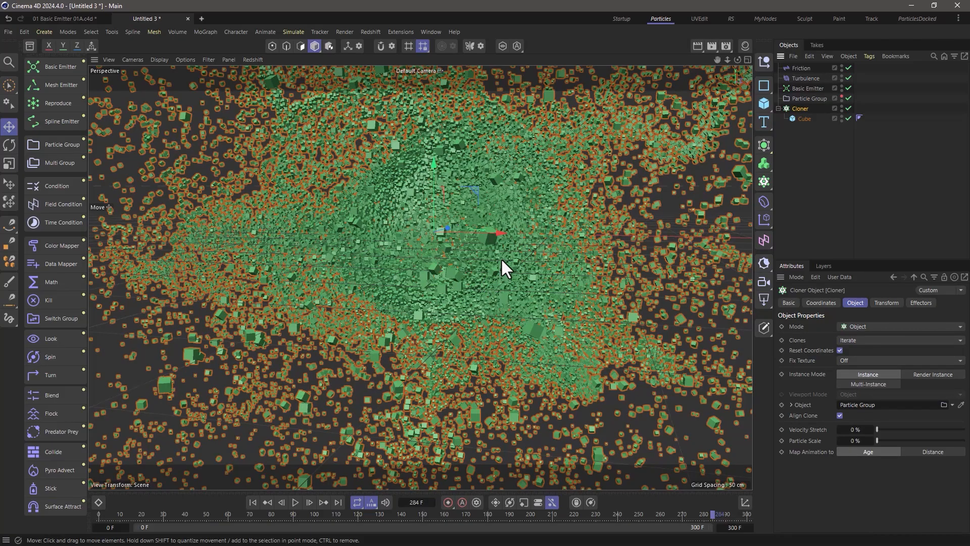
pyautogui.click(856, 383)
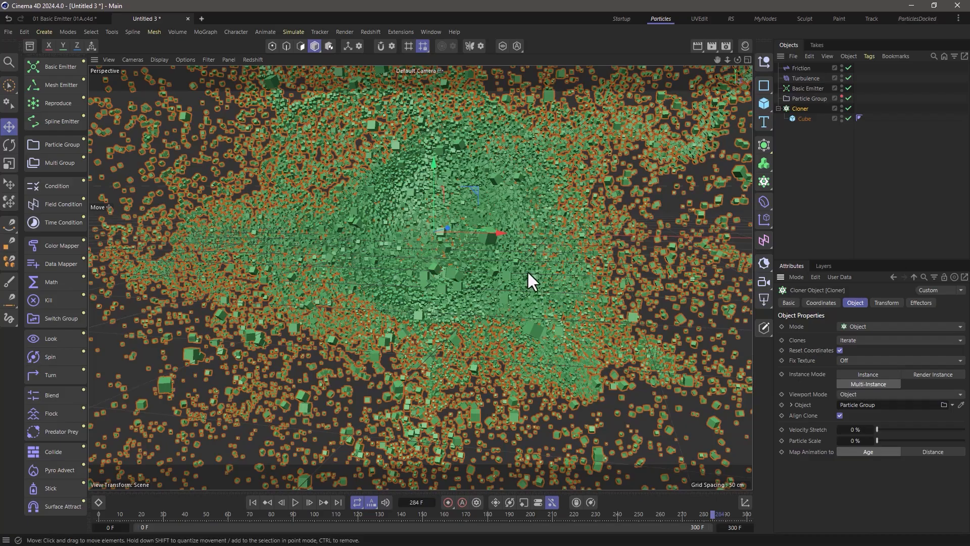
pyautogui.keyDown('alt'); pyautogui.moveTo(527, 271); pyautogui.dragTo(303, 313, button='right'); pyautogui.keyUp('alt')
pyautogui.keyDown('alt'); pyautogui.moveTo(523, 280); pyautogui.dragTo(451, 274, button='middle'); pyautogui.keyUp('alt')
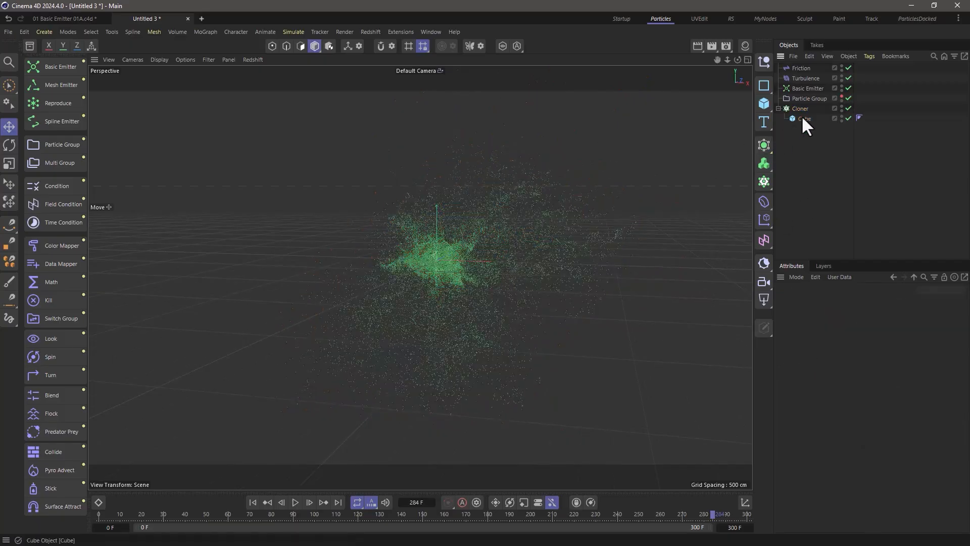
# Stretch the cloned Cube to a Size X of 47 cm and examine how the clones are oriented.
pyautogui.click(804, 118)
pyautogui.moveTo(865, 327); pyautogui.dragTo(891, 327)
pyautogui.keyDown('alt'); pyautogui.moveTo(415, 269); pyautogui.dragTo(547, 270, button='right'); pyautogui.keyUp('alt')
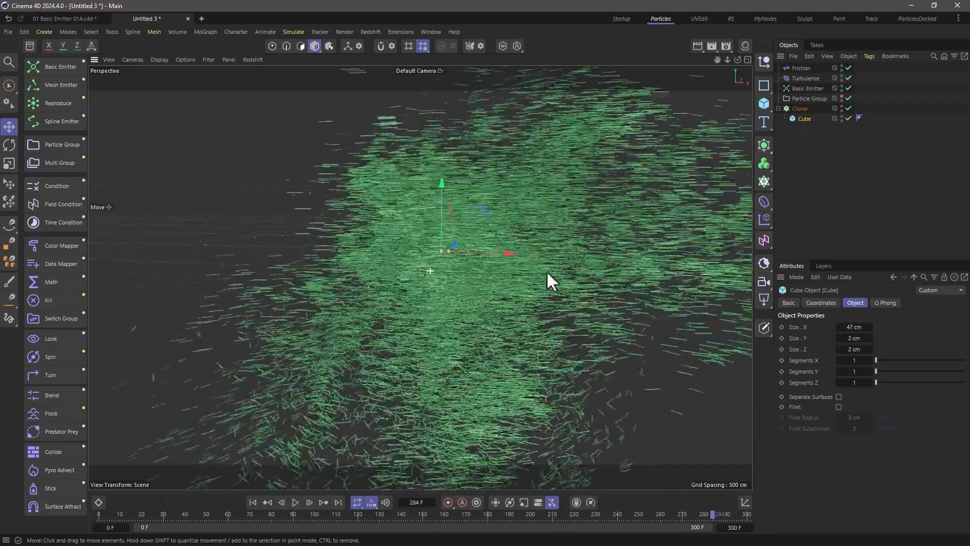
pyautogui.keyDown('alt'); pyautogui.moveTo(544, 268); pyautogui.dragTo(560, 256); pyautogui.keyUp('alt')
pyautogui.keyDown('alt'); pyautogui.moveTo(560, 257); pyautogui.dragTo(462, 291, button='right'); pyautogui.keyUp('alt')
pyautogui.moveTo(462, 291)
pyautogui.keyDown('alt'); pyautogui.mouseDown()
pyautogui.moveTo(538, 287)
pyautogui.moveTo(451, 291)
pyautogui.moveTo(439, 262)
pyautogui.mouseUp(); pyautogui.keyUp('alt')
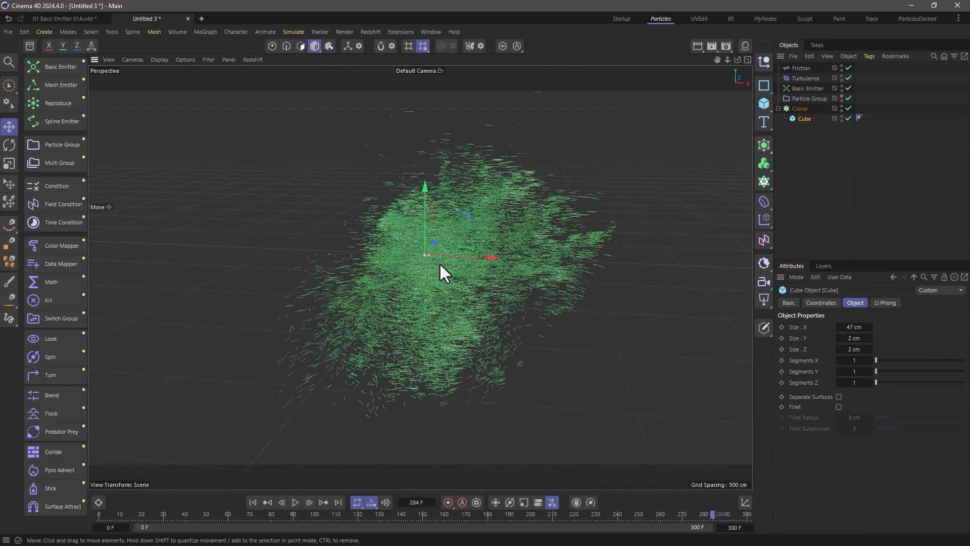